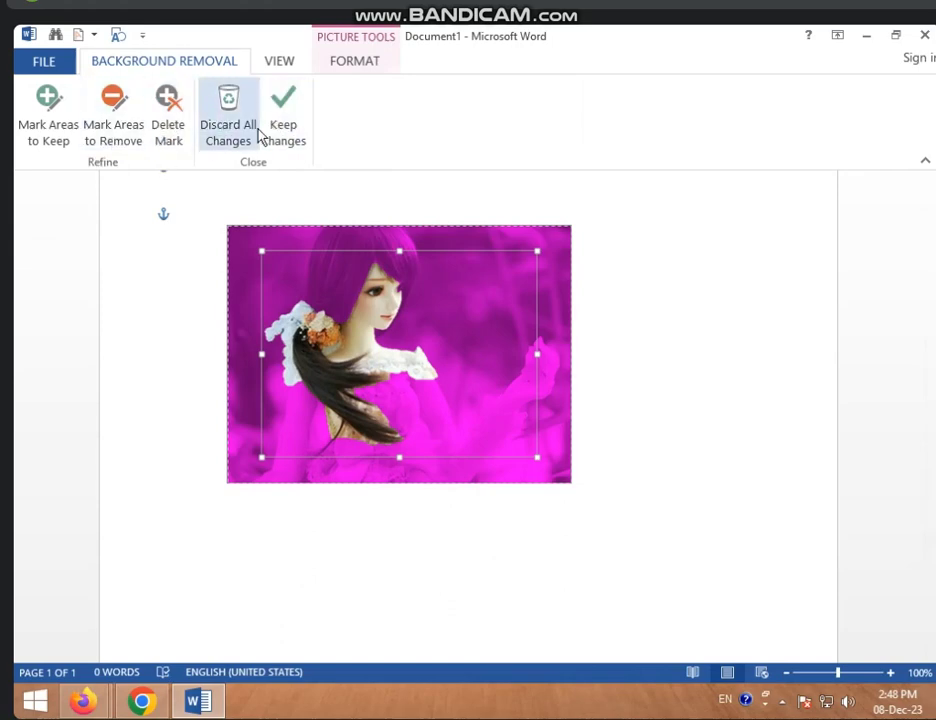
# - Keep the background removal, then rerun Remove Background and discard all changes to restore the green background
pyautogui.click(292, 136)
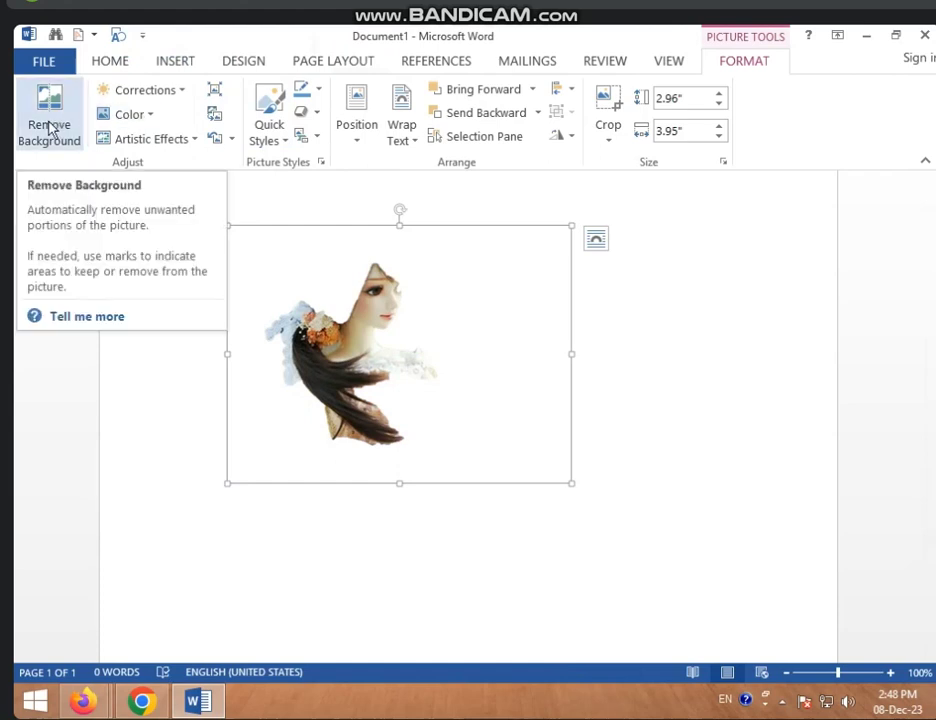
pyautogui.click(50, 126)
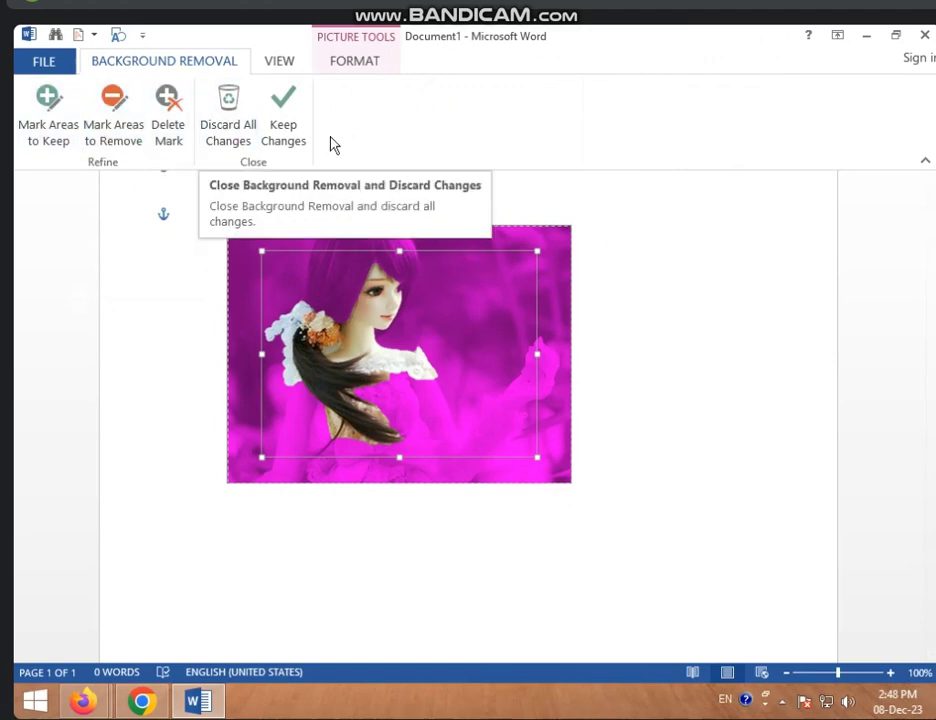
pyautogui.click(226, 150)
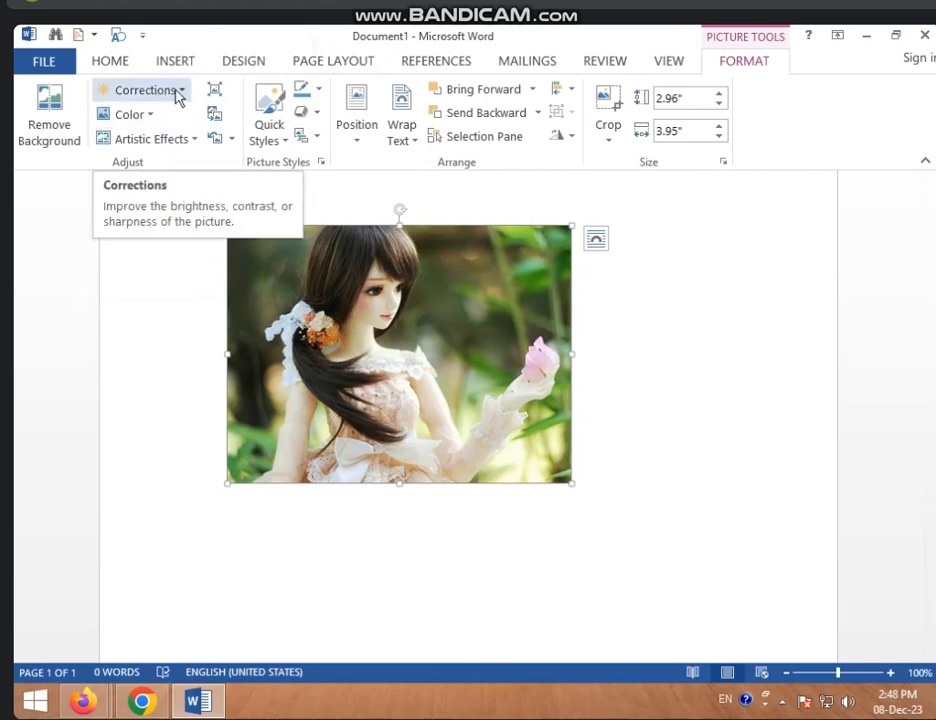
# - Drag the doll picture right and down the page and show the Corrections presets
pyautogui.click(181, 91)
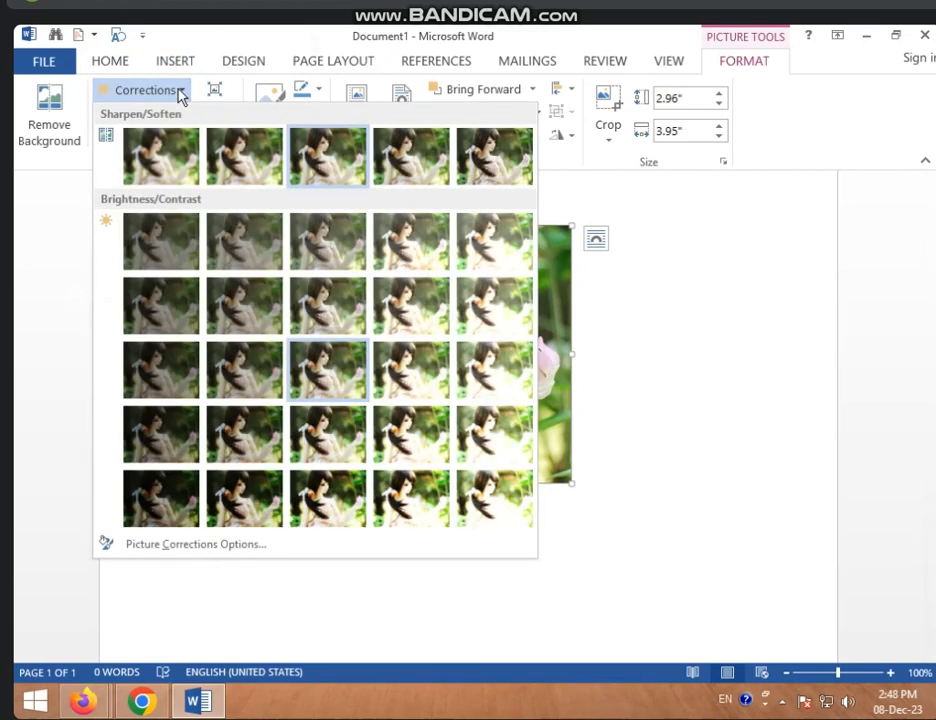
pyautogui.click(181, 93)
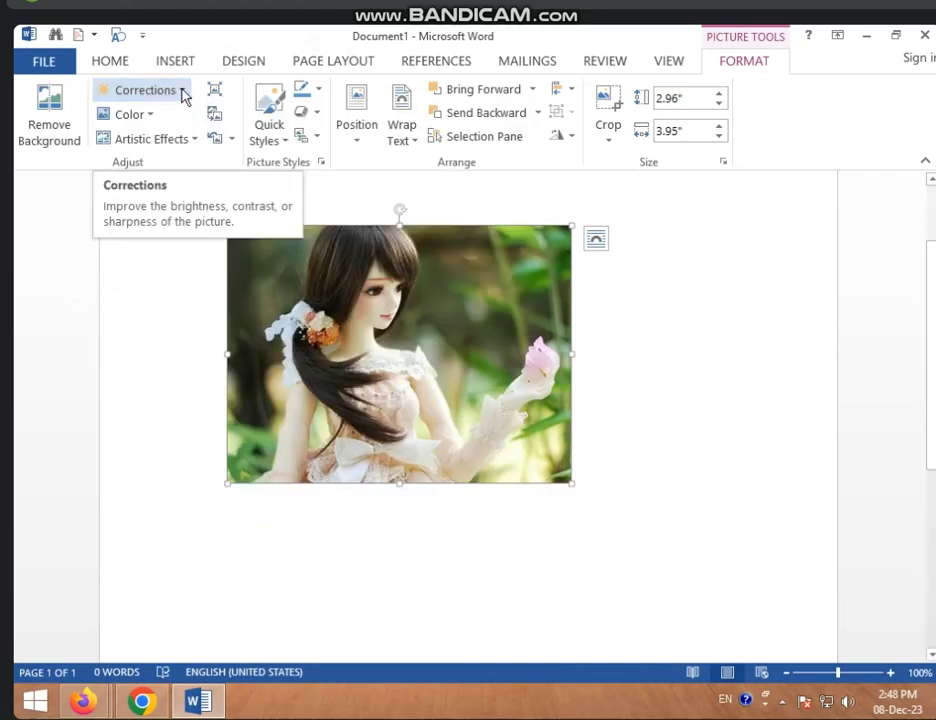
pyautogui.click(182, 92)
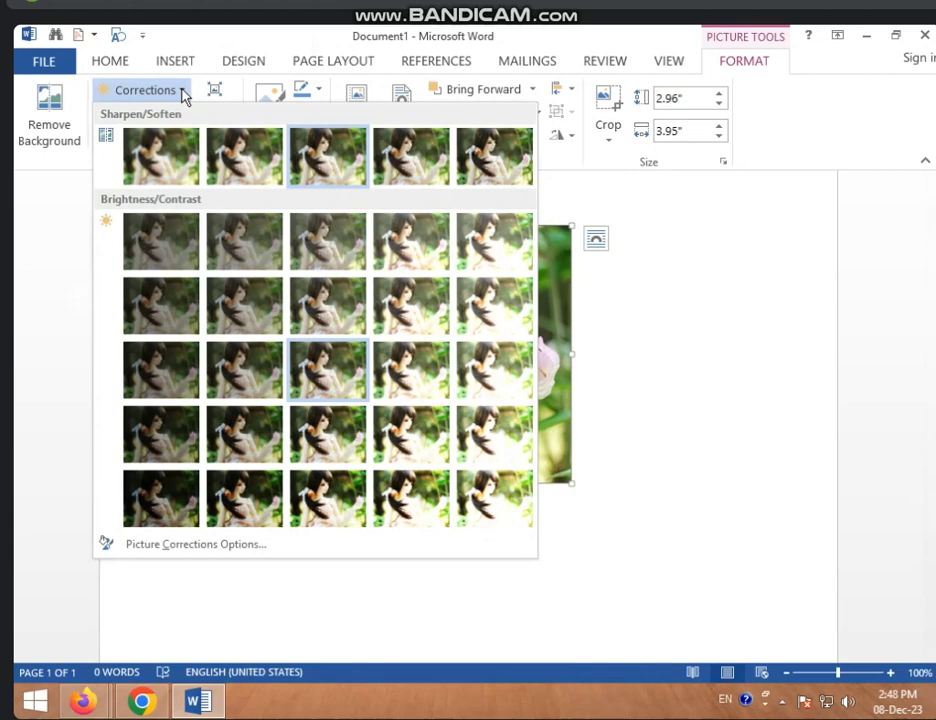
pyautogui.click(815, 315)
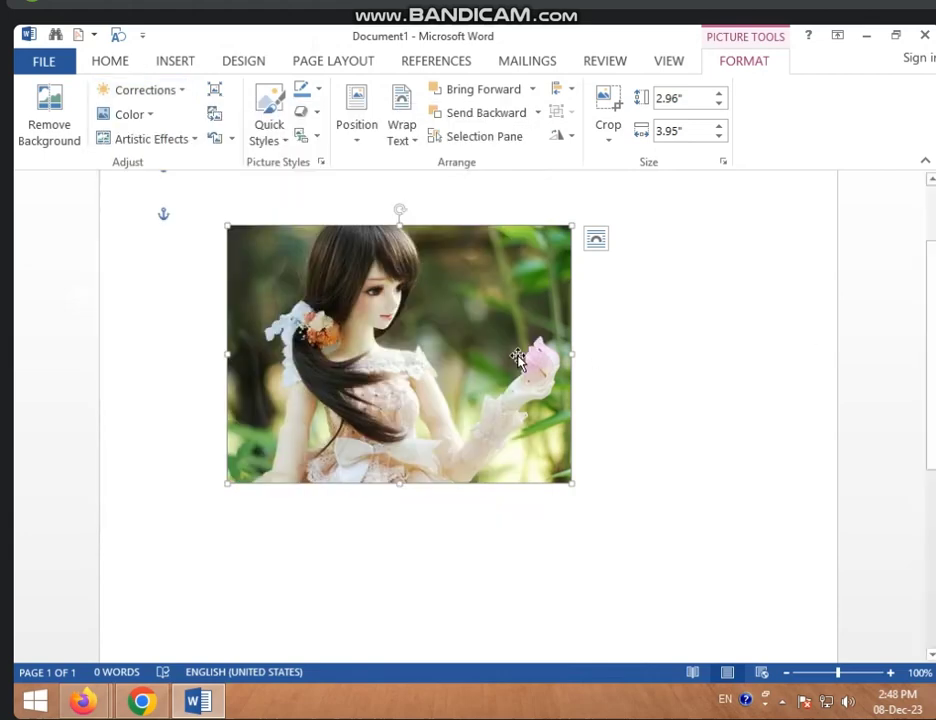
pyautogui.moveTo(520, 359); pyautogui.dragTo(703, 385)
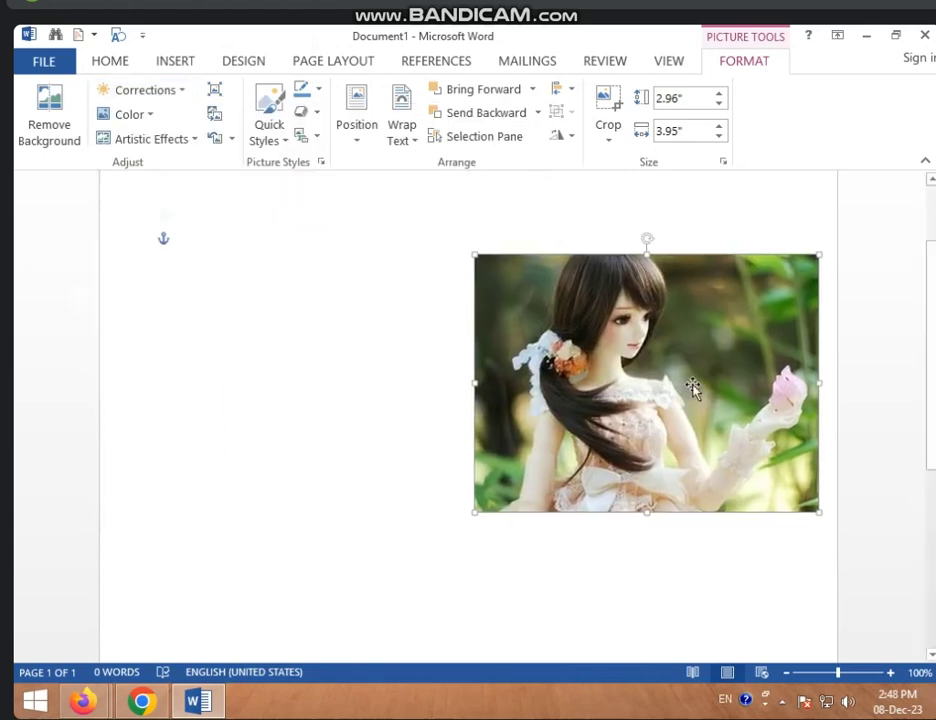
pyautogui.click(186, 92)
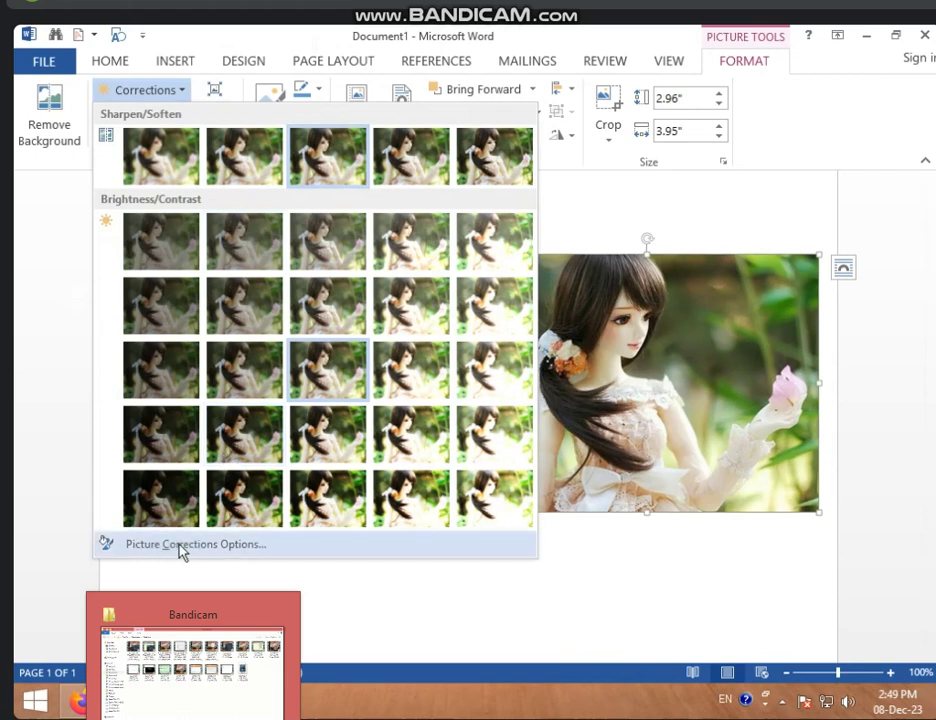
# - Open Picture Corrections Options and browse the sharpen and brightness/contrast presets
pyautogui.click(181, 547)
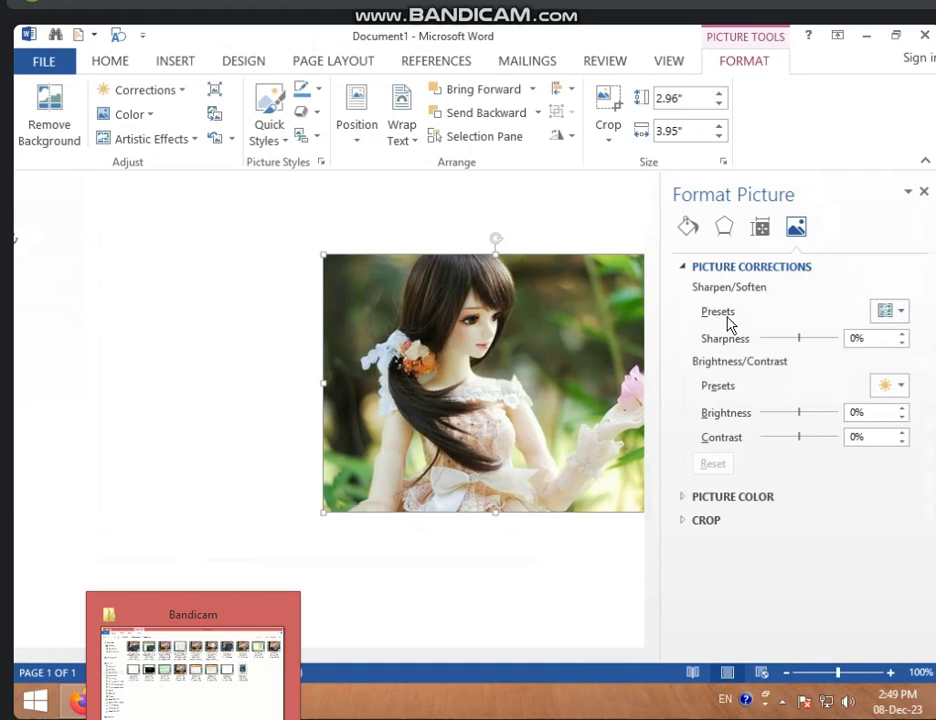
pyautogui.click(897, 314)
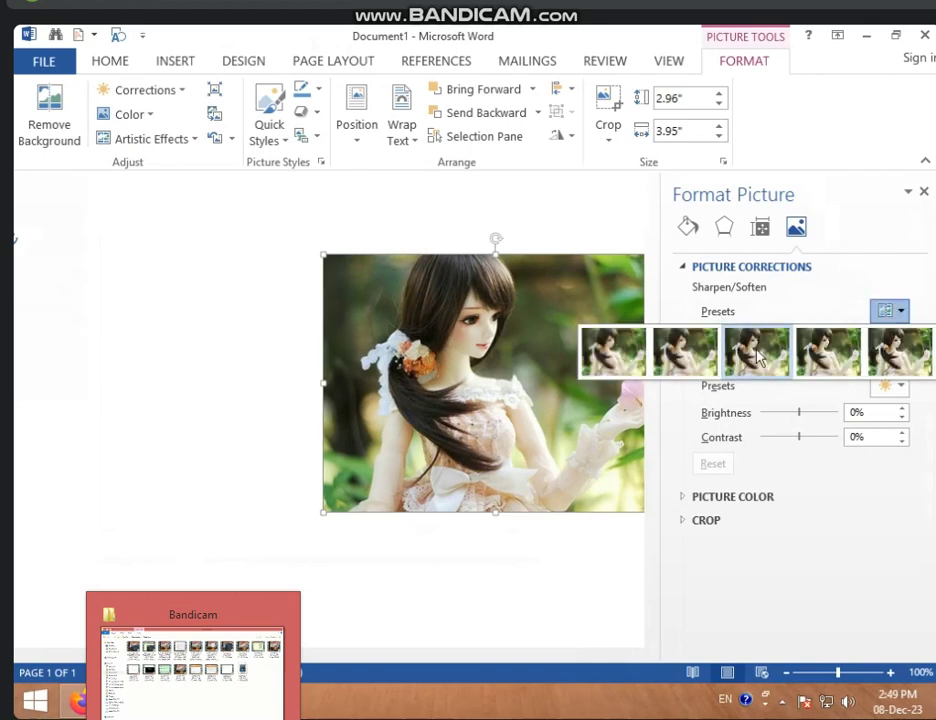
pyautogui.click(180, 92)
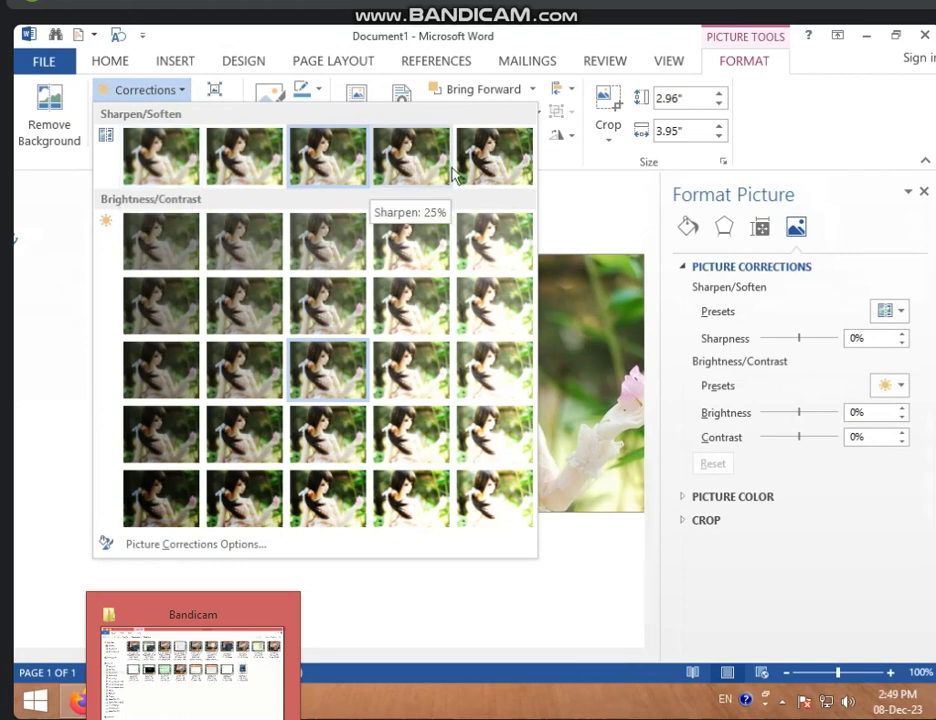
pyautogui.click(902, 386)
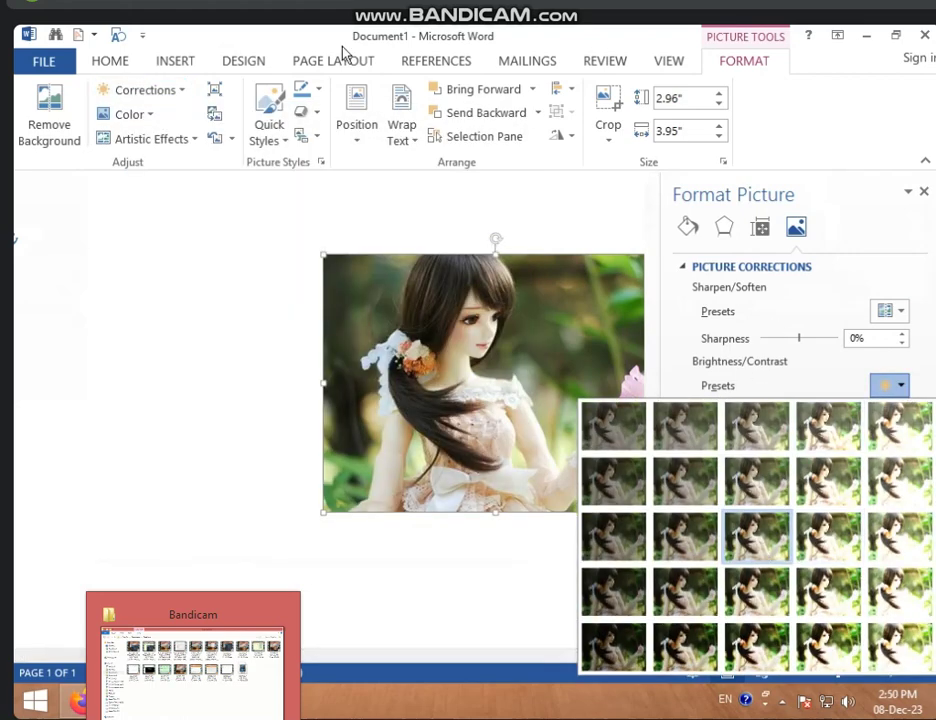
# - Apply the Sharpen: 25% preset to the doll picture
pyautogui.click(148, 92)
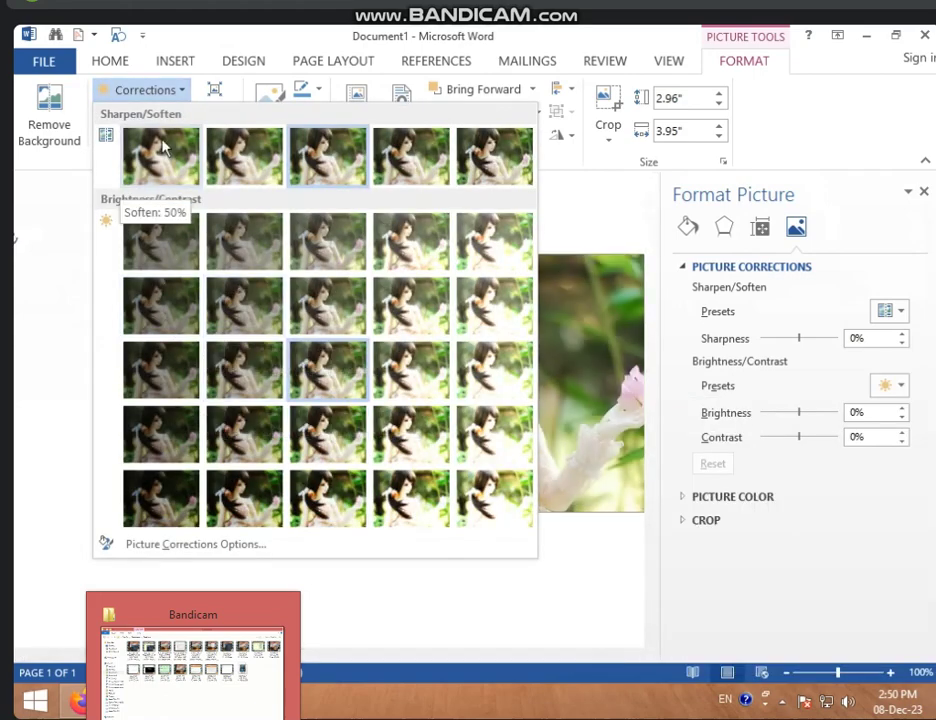
pyautogui.click(428, 152)
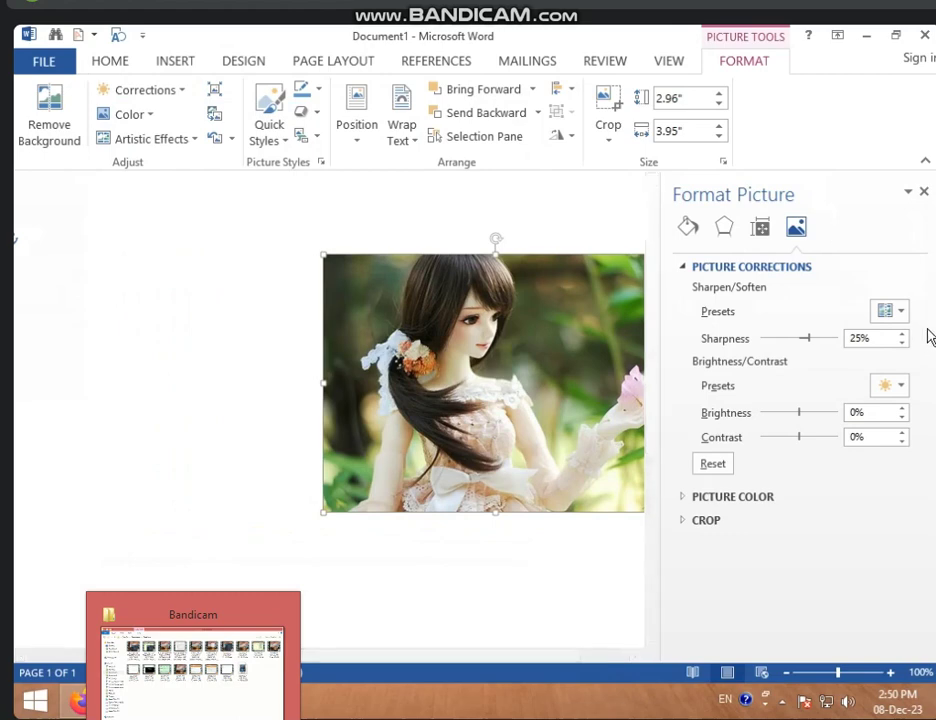
pyautogui.click(168, 95)
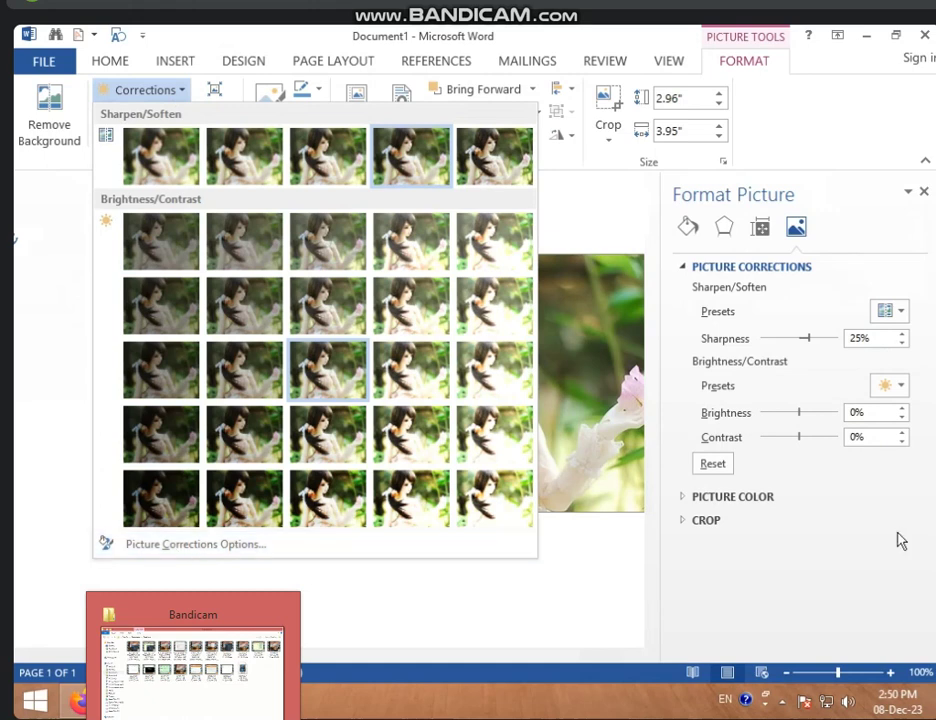
pyautogui.click(896, 311)
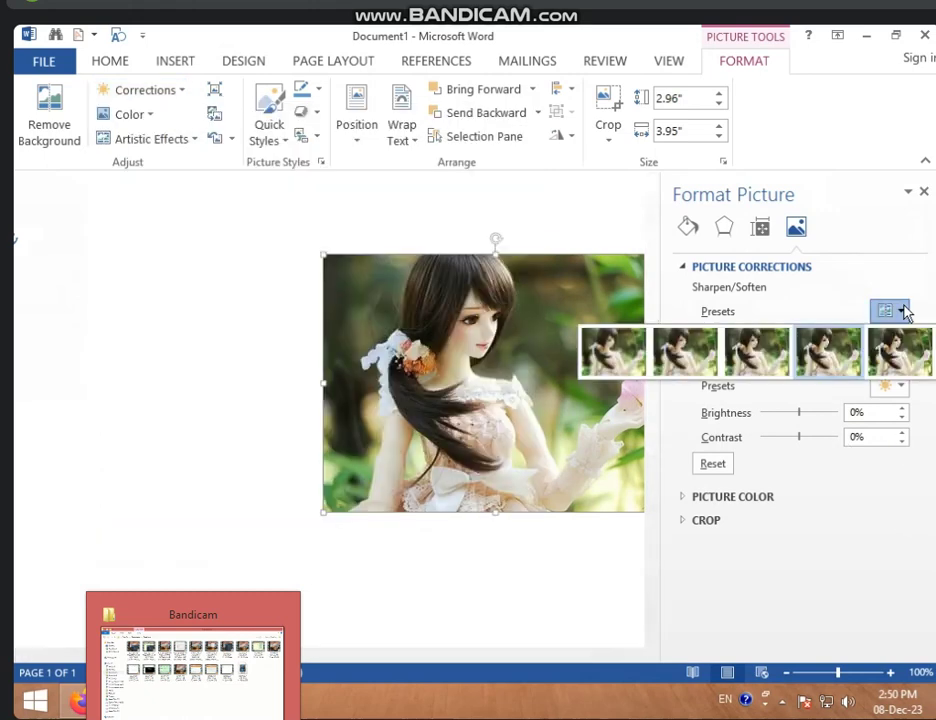
# - Apply the Soften 25% preset and drag the Sharpness slider between 100% and -100%
pyautogui.click(664, 352)
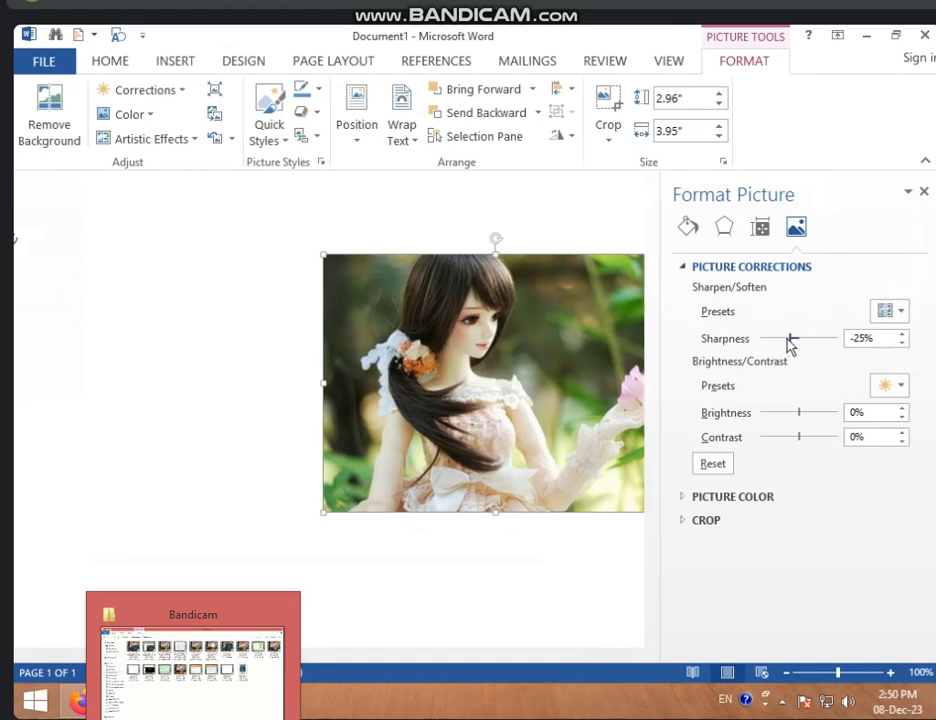
pyautogui.moveTo(790, 340); pyautogui.dragTo(845, 351)
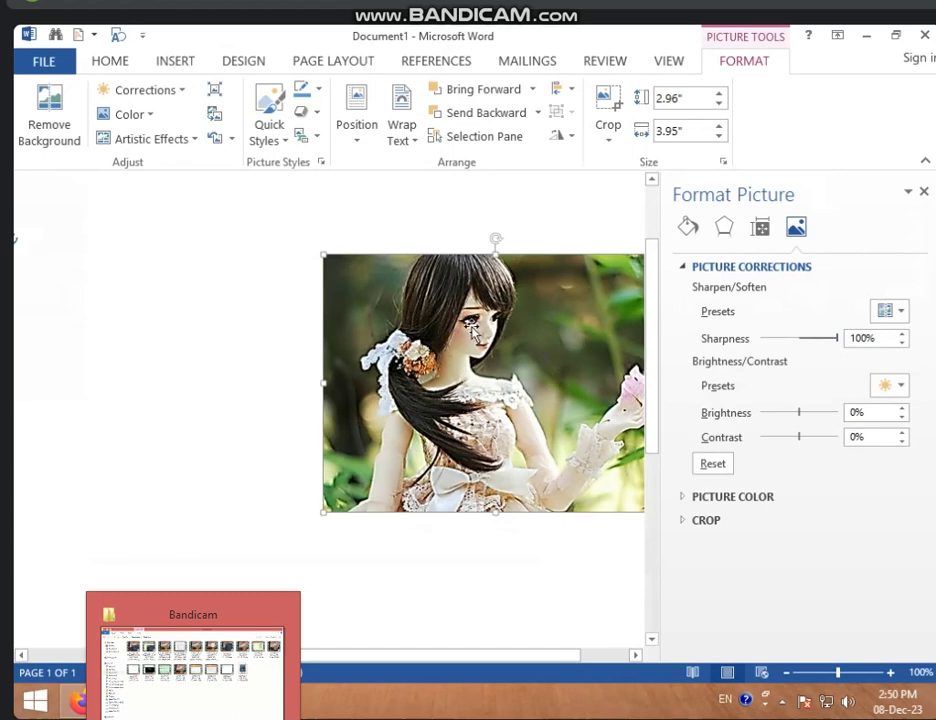
pyautogui.moveTo(837, 342); pyautogui.dragTo(733, 343)
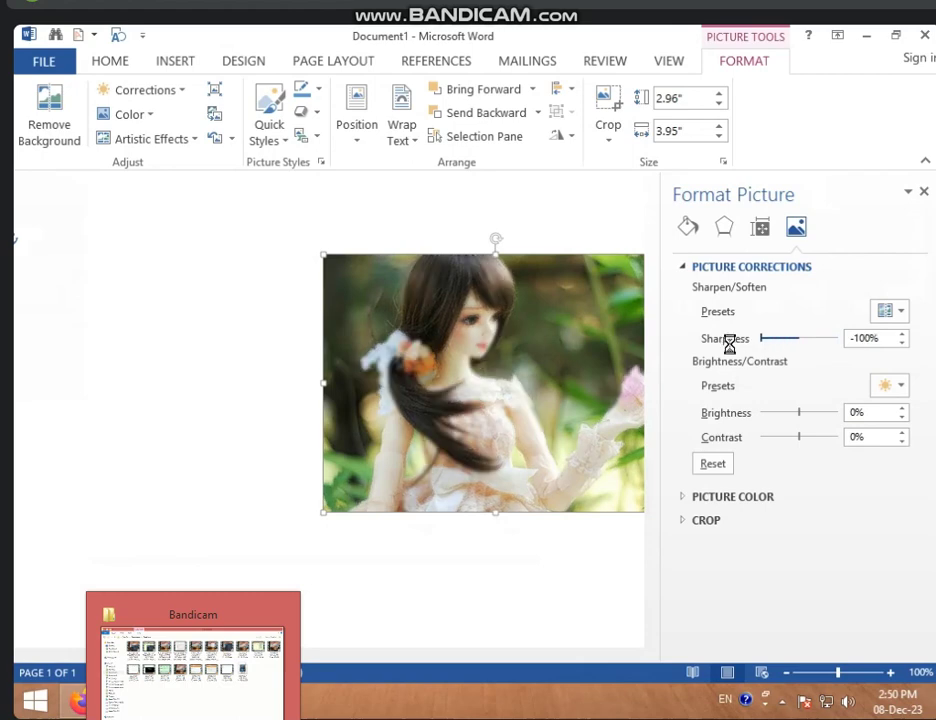
pyautogui.moveTo(769, 345)
pyautogui.mouseDown()
pyautogui.moveTo(734, 343)
pyautogui.moveTo(784, 362)
pyautogui.mouseUp()
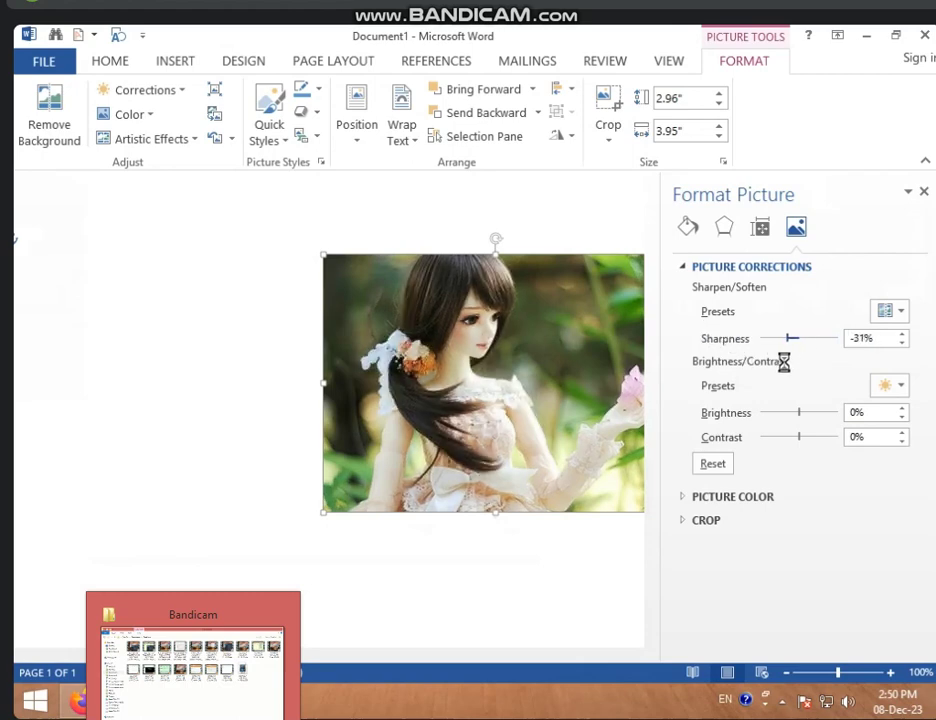
# - Use the Sharpness spinner arrows to settle sharpness at -33%
pyautogui.click(902, 333)
pyautogui.click(902, 333)
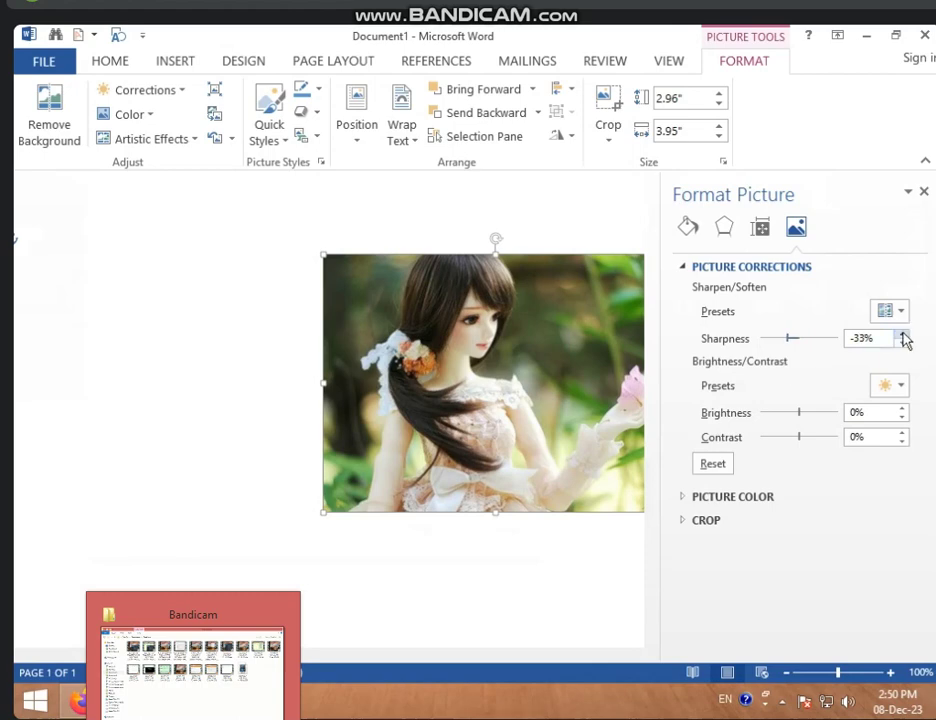
pyautogui.click(902, 333)
pyautogui.click(902, 333)
pyautogui.click(903, 335)
pyautogui.click(903, 342)
pyautogui.doubleClick(904, 342)
# - Apply the Brightness -20%, Contrast -40% preset and shift the picture slightly left
pyautogui.click(896, 387)
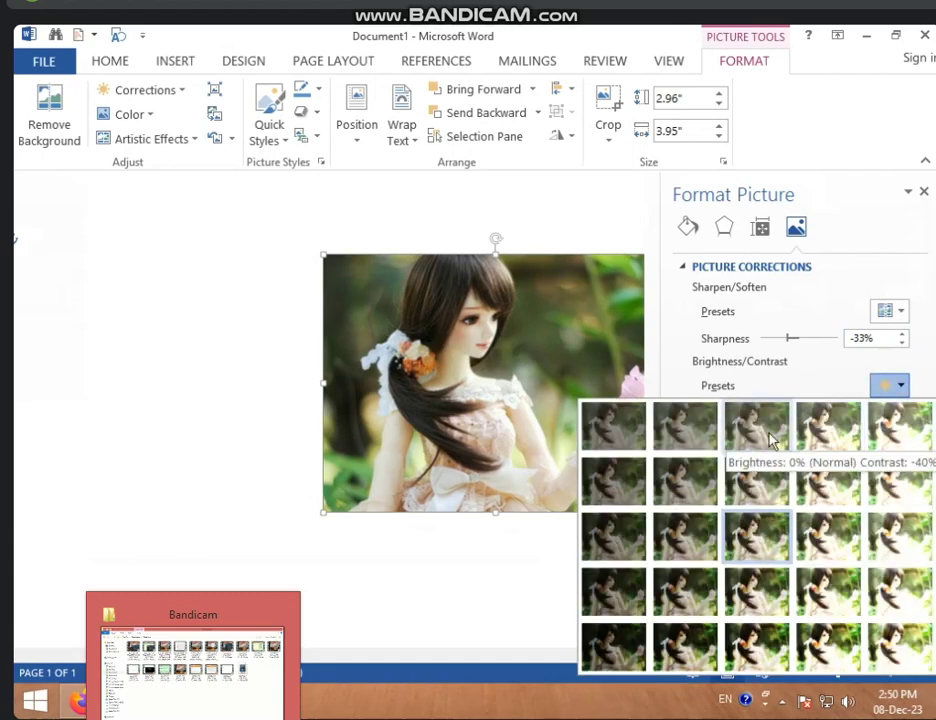
pyautogui.click(686, 425)
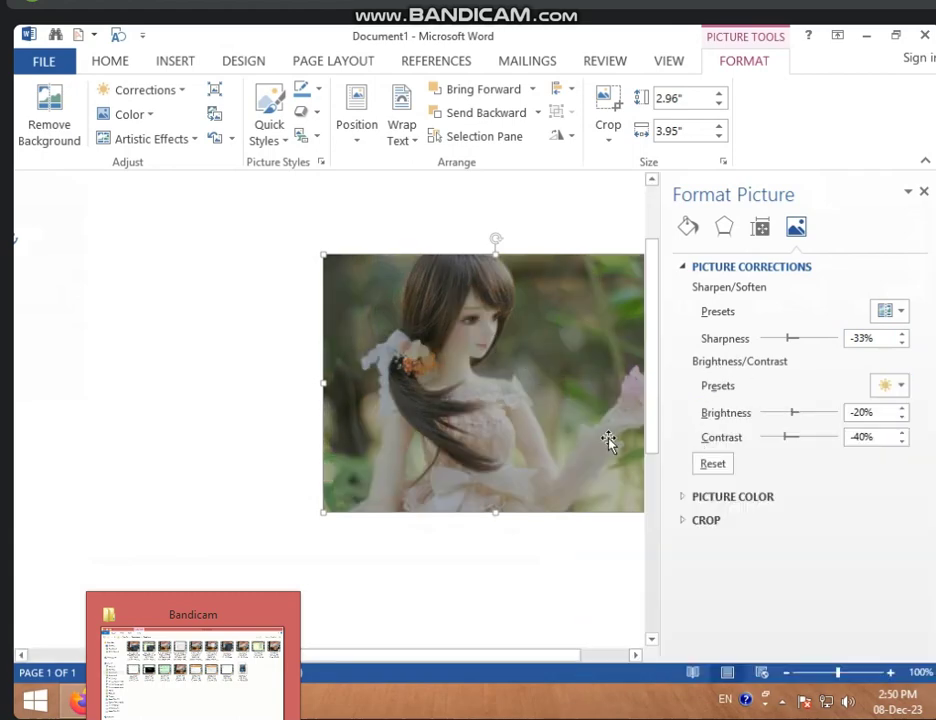
pyautogui.moveTo(542, 408); pyautogui.dragTo(468, 399)
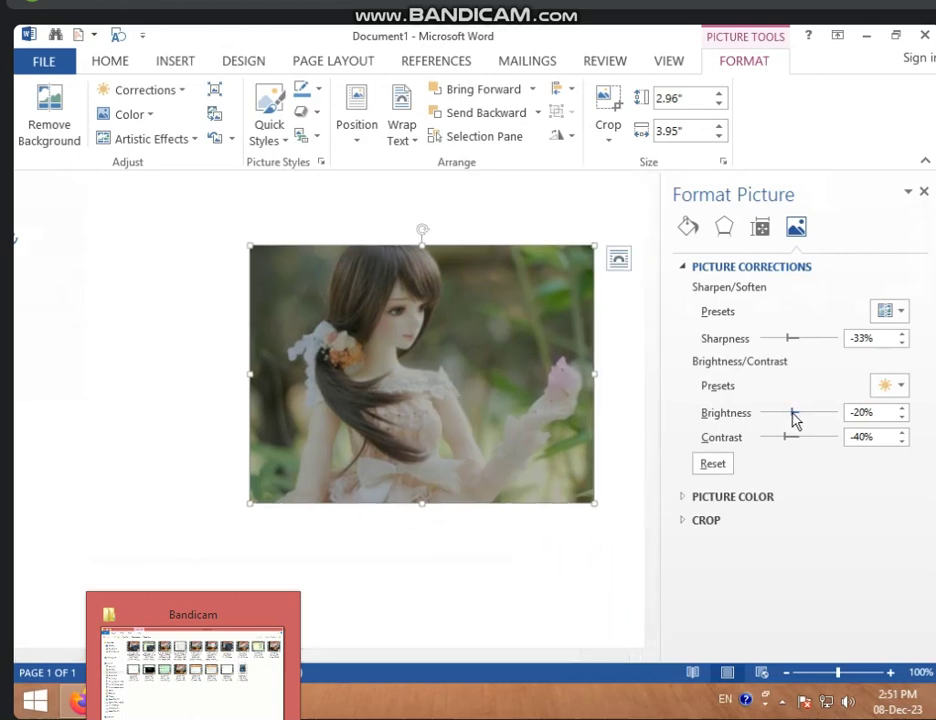
# - Set Contrast to 11% and Brightness to -18% with the sliders and spinner arrows
pyautogui.moveTo(797, 412)
pyautogui.mouseDown()
pyautogui.moveTo(806, 412)
pyautogui.moveTo(802, 424)
pyautogui.mouseUp()
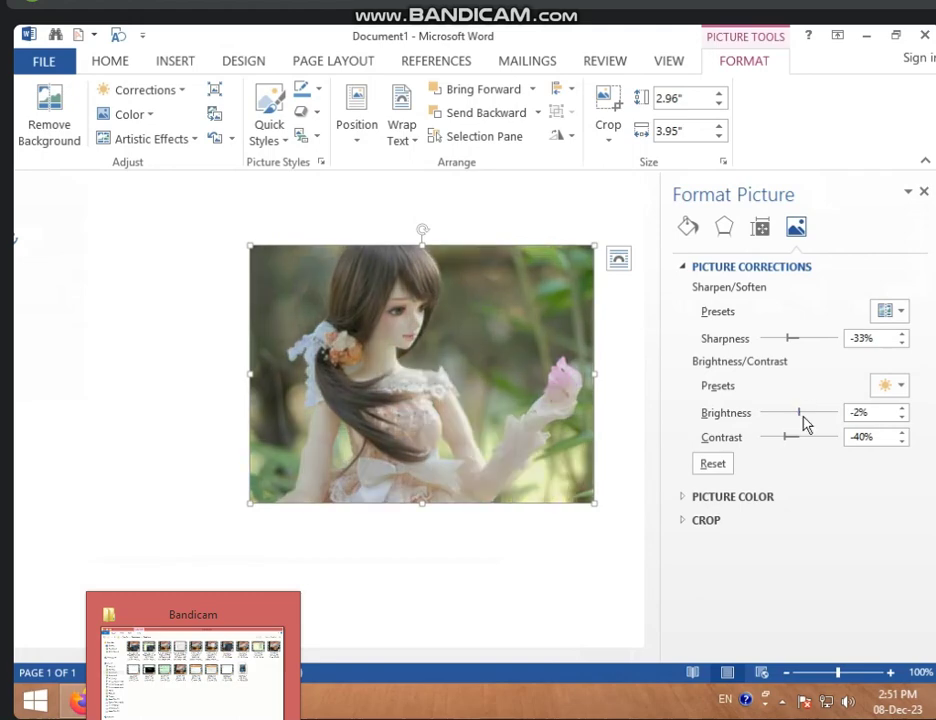
pyautogui.click(903, 405)
pyautogui.click(903, 405)
pyautogui.click(903, 405)
pyautogui.click(903, 405)
pyautogui.click(903, 405)
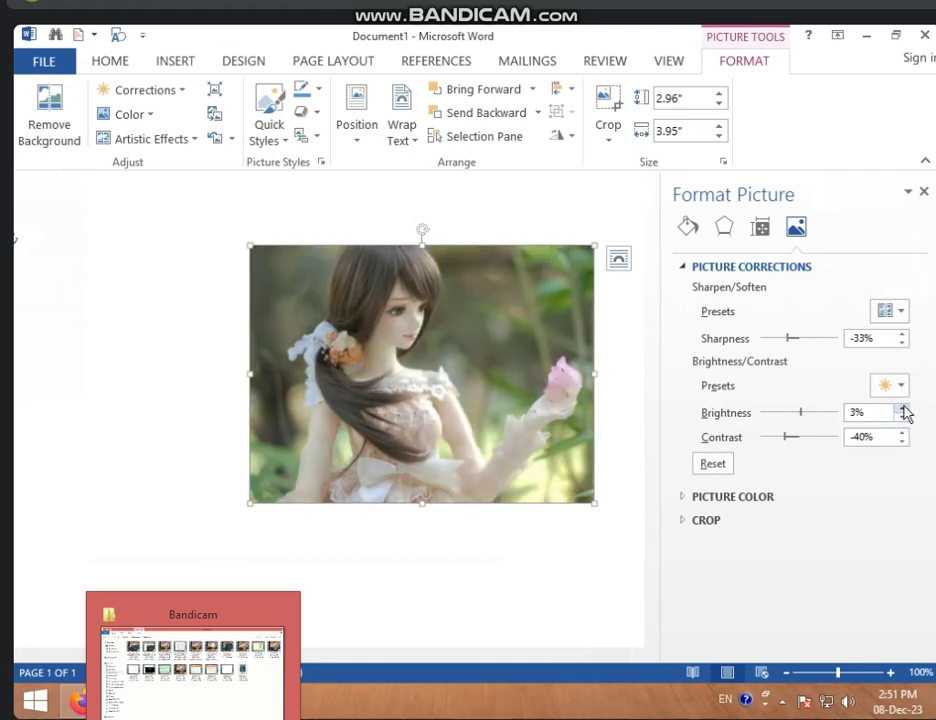
pyautogui.click(903, 405)
pyautogui.click(903, 405)
pyautogui.click(903, 405)
pyautogui.click(903, 405)
pyautogui.click(903, 405)
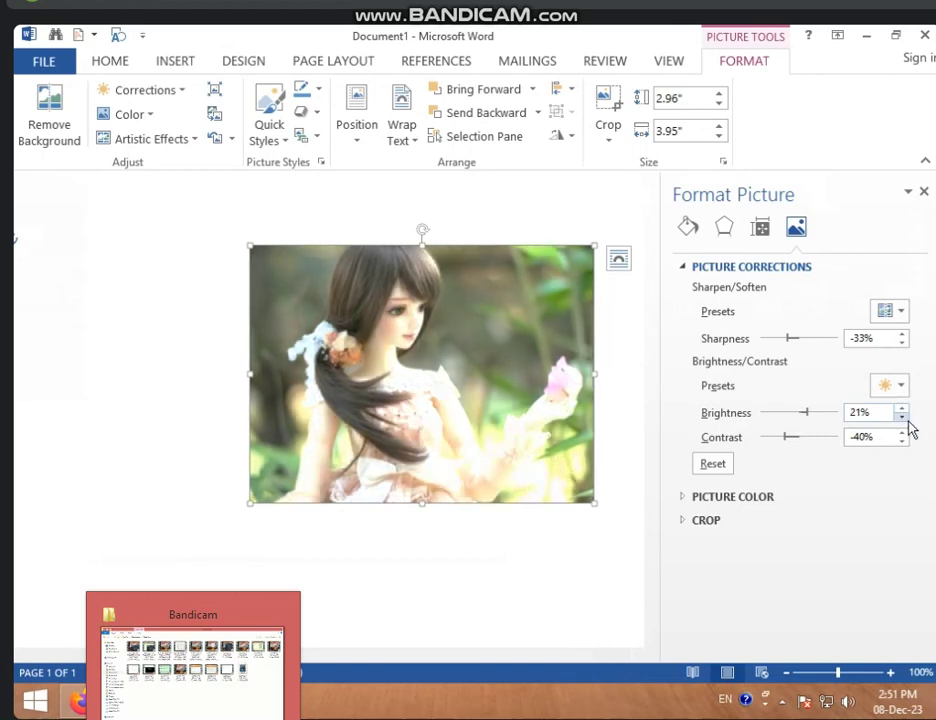
pyautogui.click(904, 418)
pyautogui.click(904, 418)
pyautogui.click(903, 418)
pyautogui.click(903, 418)
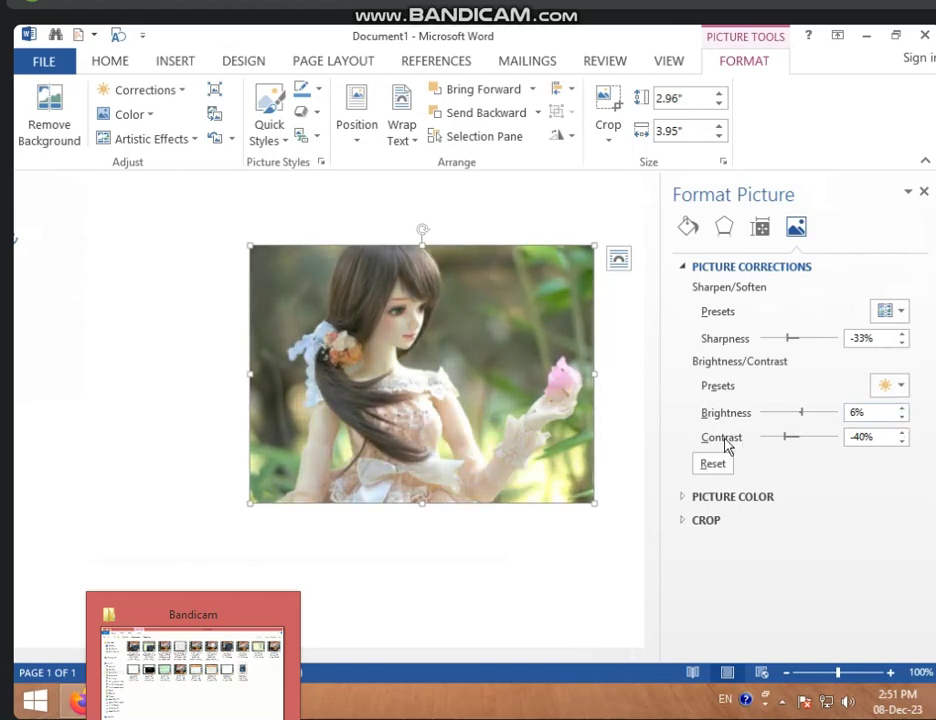
pyautogui.moveTo(792, 443)
pyautogui.mouseDown()
pyautogui.moveTo(822, 443)
pyautogui.moveTo(768, 443)
pyautogui.moveTo(816, 446)
pyautogui.moveTo(803, 457)
pyautogui.mouseUp()
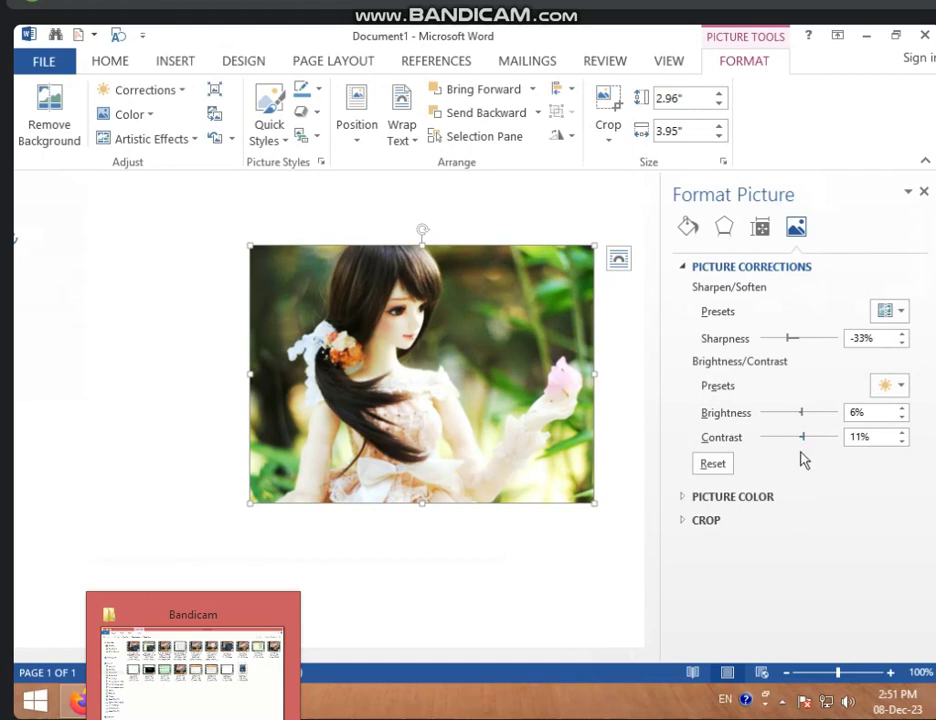
pyautogui.moveTo(803, 413); pyautogui.dragTo(794, 413)
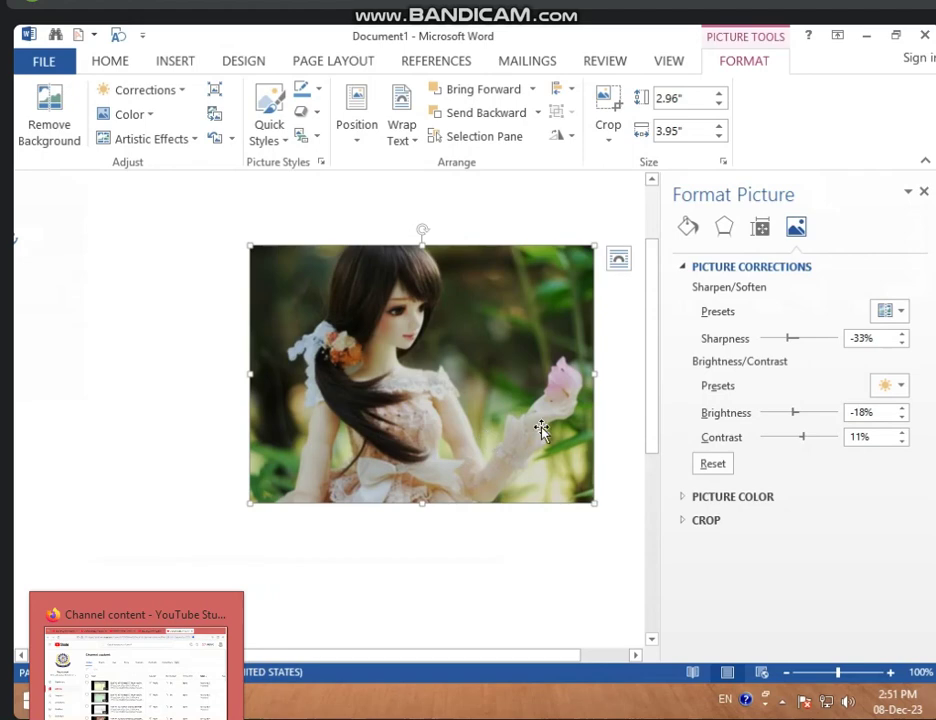
# - Reset Picture Corrections to 0% and close the Format Picture pane
pyautogui.click(713, 464)
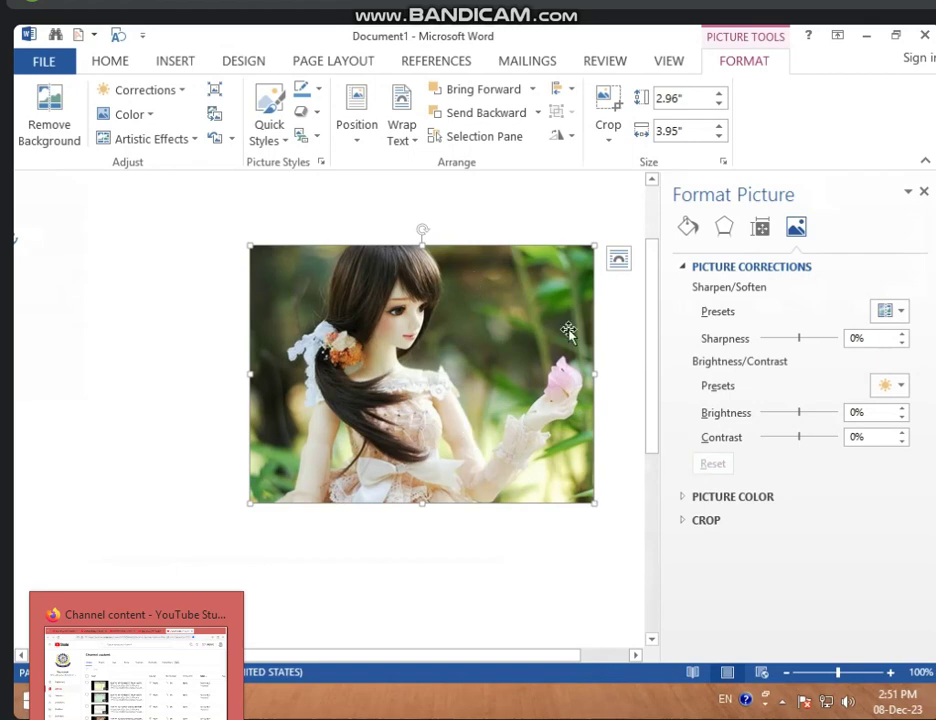
pyautogui.click(924, 191)
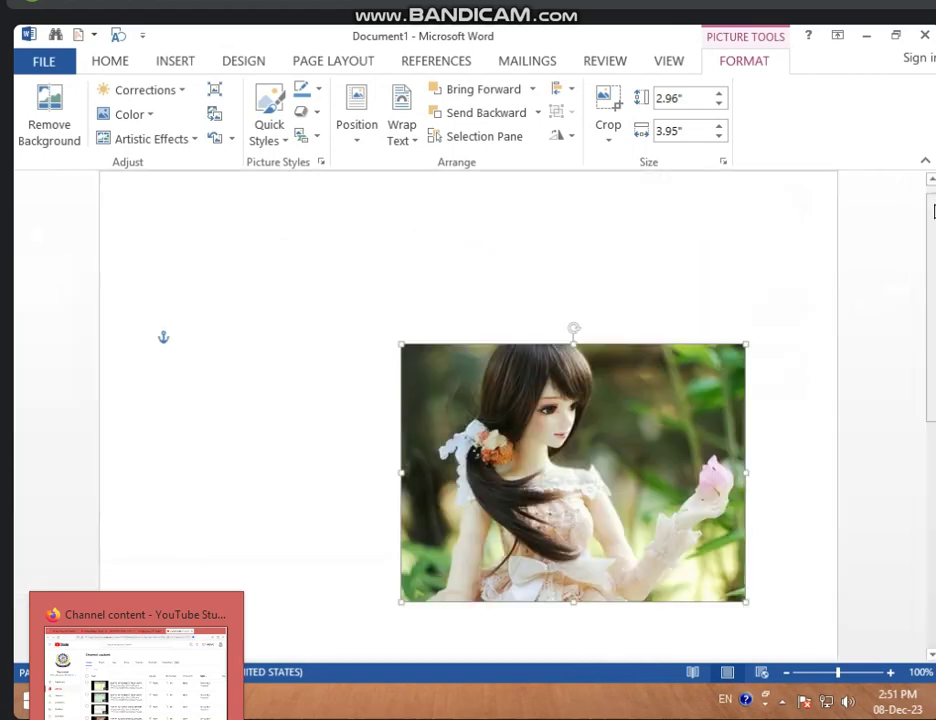
pyautogui.click(178, 93)
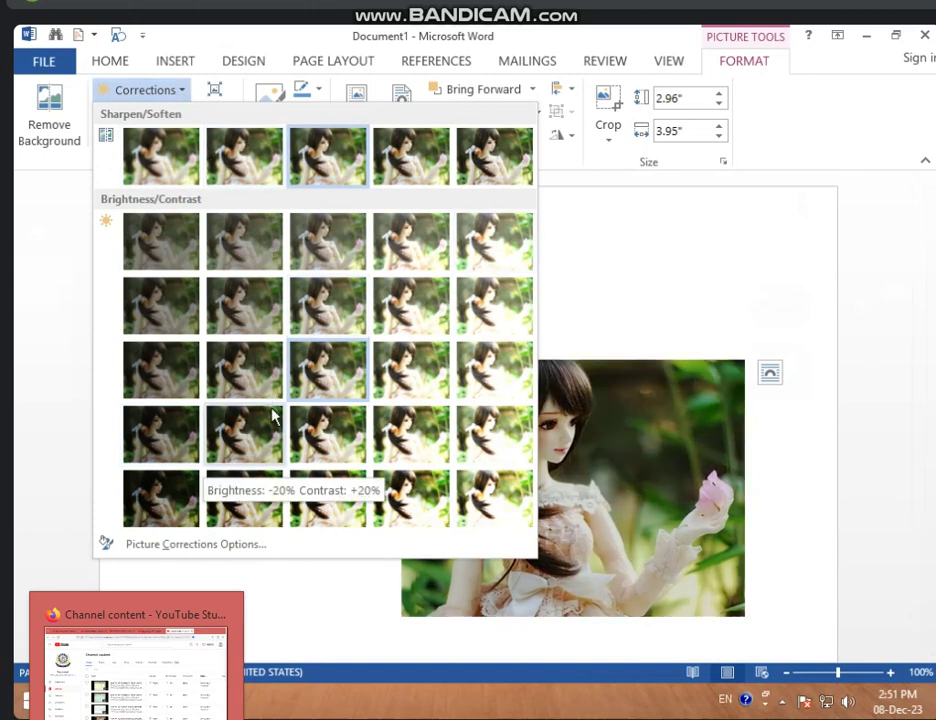
# - Recolour the doll picture with Gold, Accent color 4 Dark
pyautogui.click(194, 91)
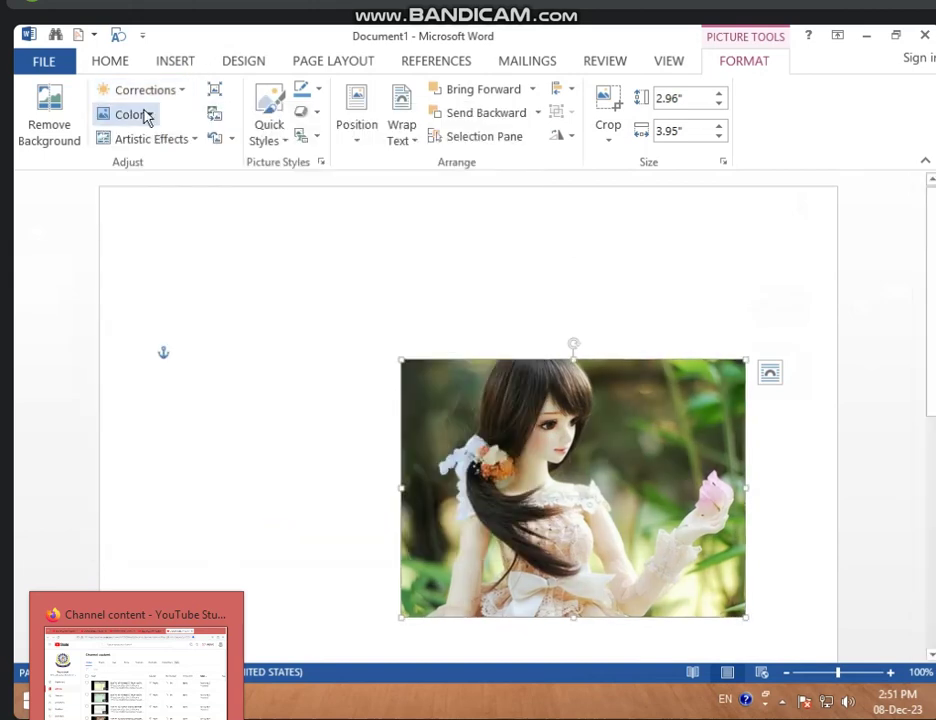
pyautogui.click(147, 115)
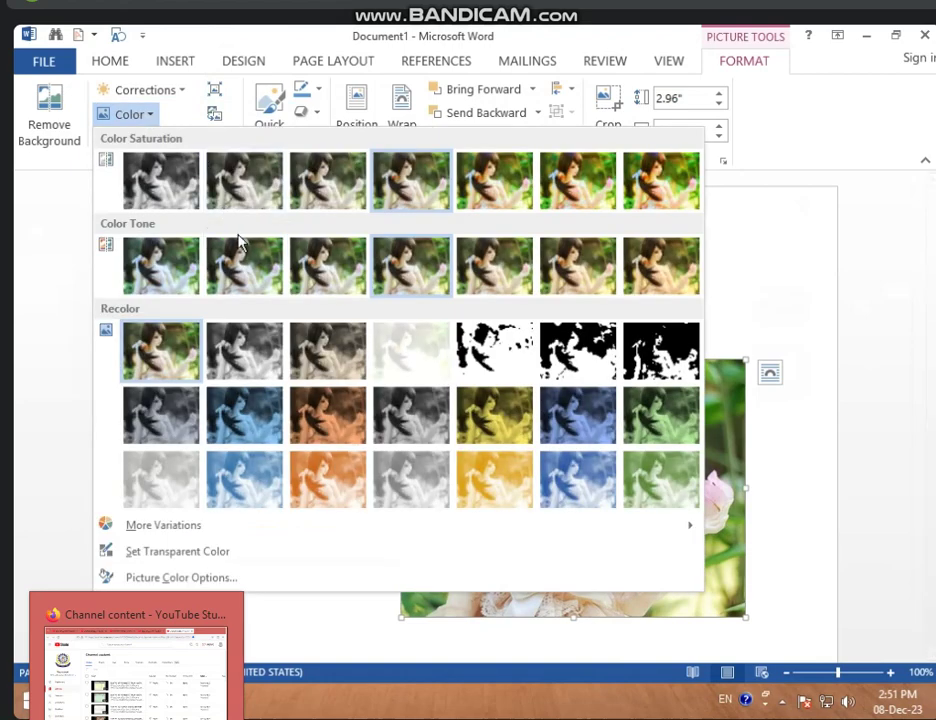
pyautogui.click(493, 436)
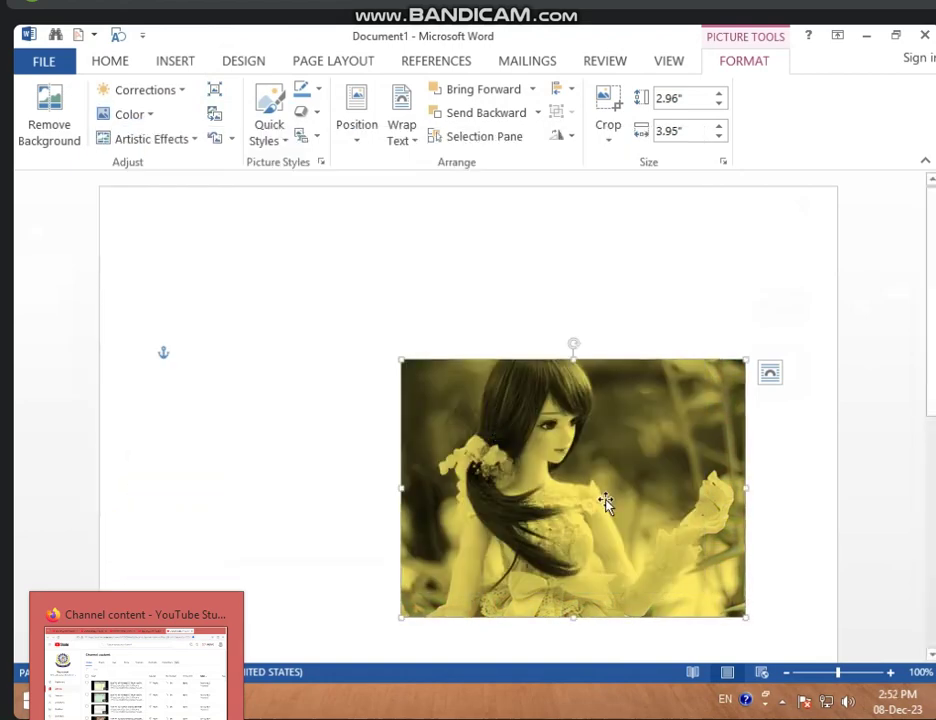
# - Use Set Transparent Color on a colour in the picture
pyautogui.click(145, 115)
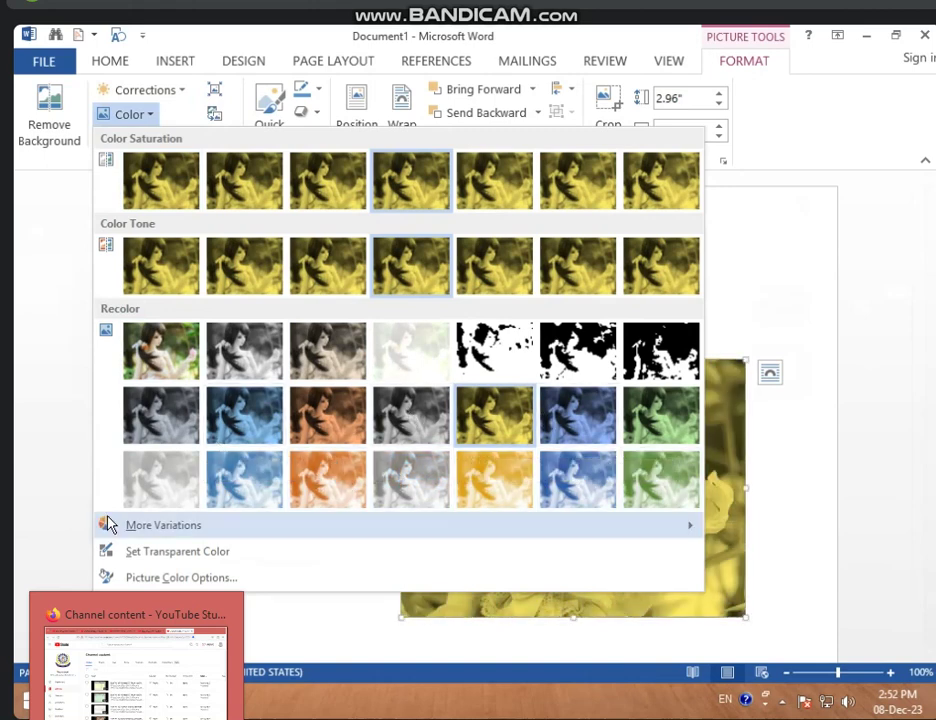
pyautogui.moveTo(128, 533)
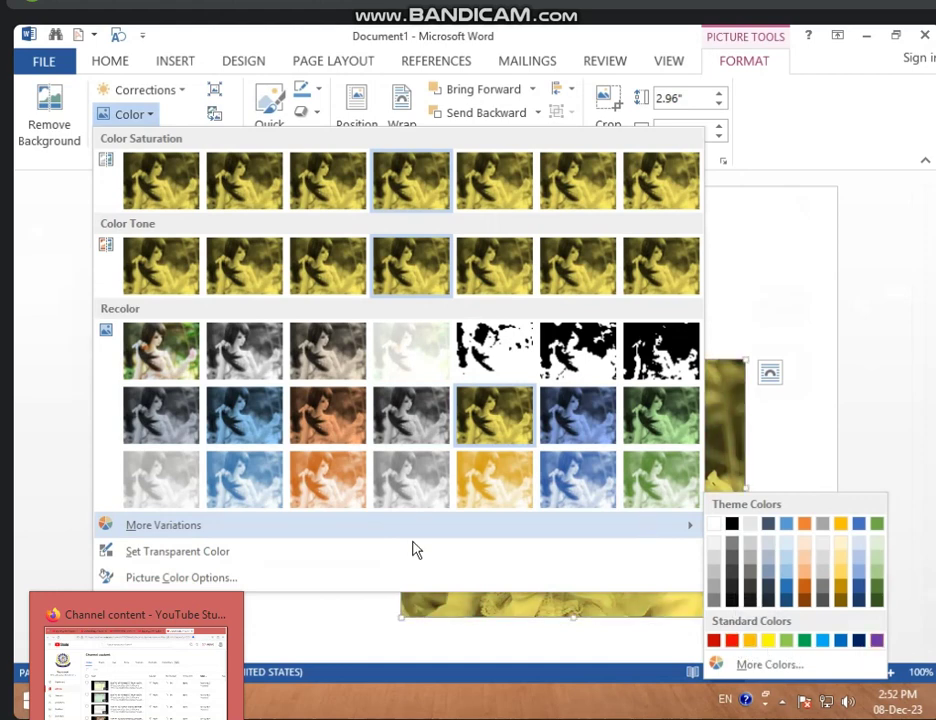
pyautogui.click(163, 556)
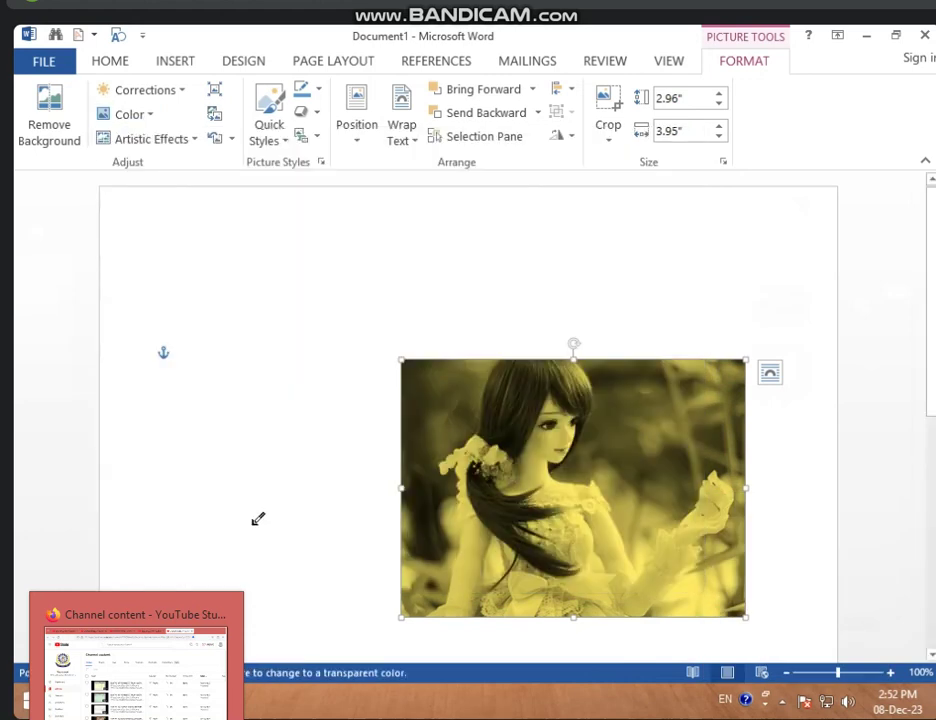
pyautogui.click(620, 413)
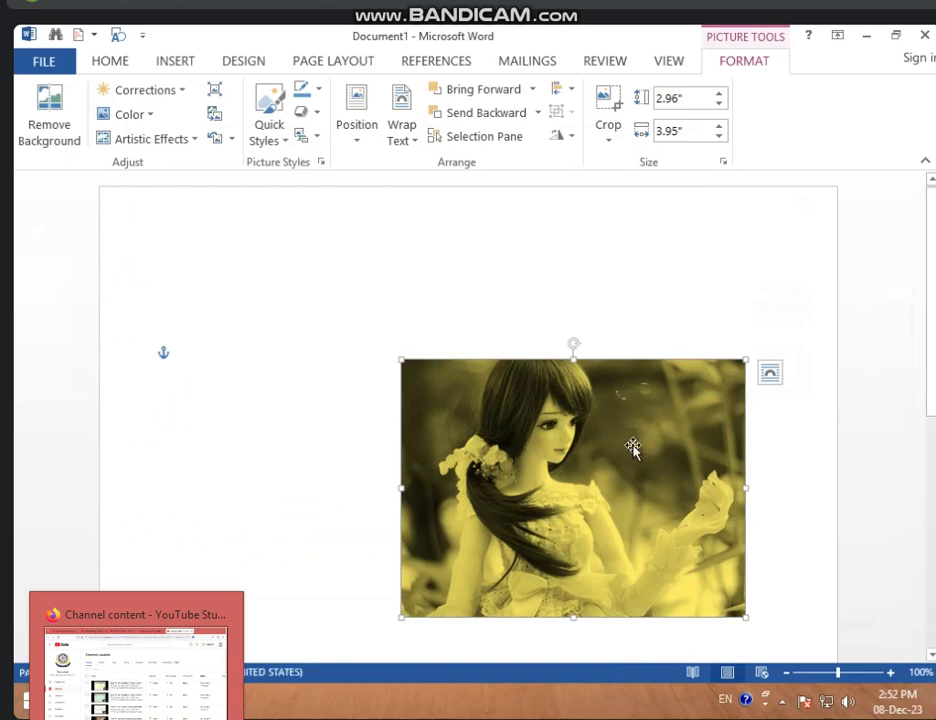
# - Apply Set Transparent Color on the picture and drag it to the page's top-left
pyautogui.click(141, 123)
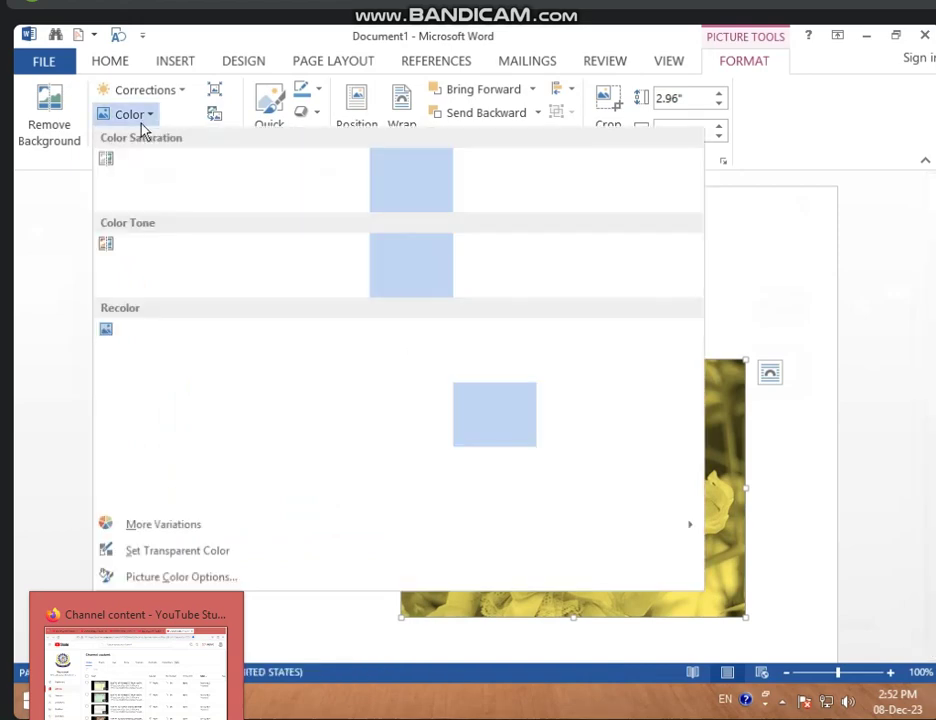
pyautogui.click(146, 558)
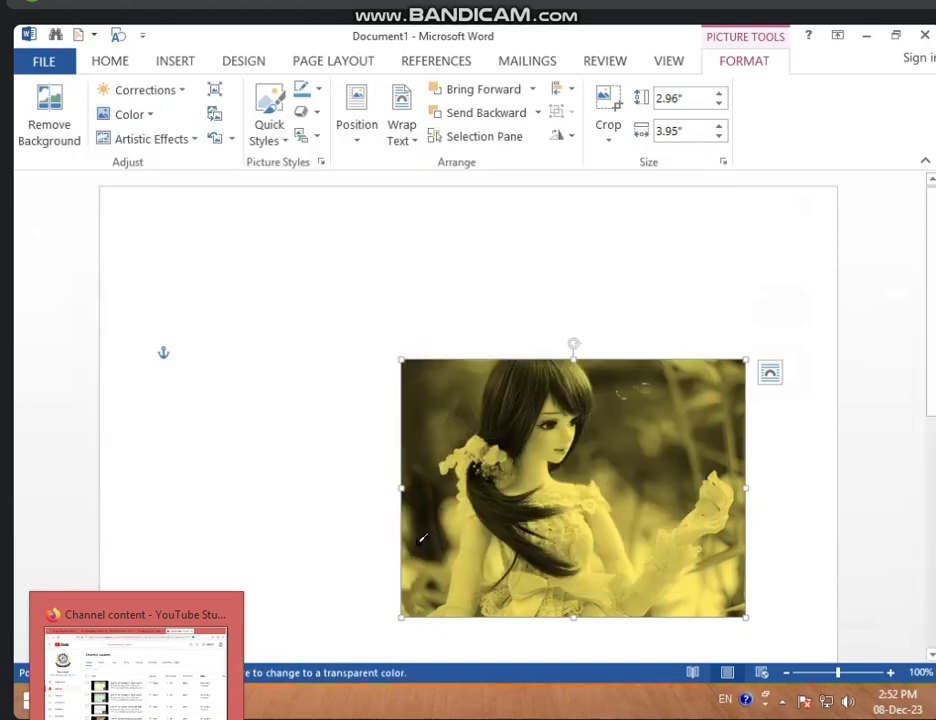
pyautogui.click(530, 455)
pyautogui.moveTo(540, 501); pyautogui.dragTo(326, 285)
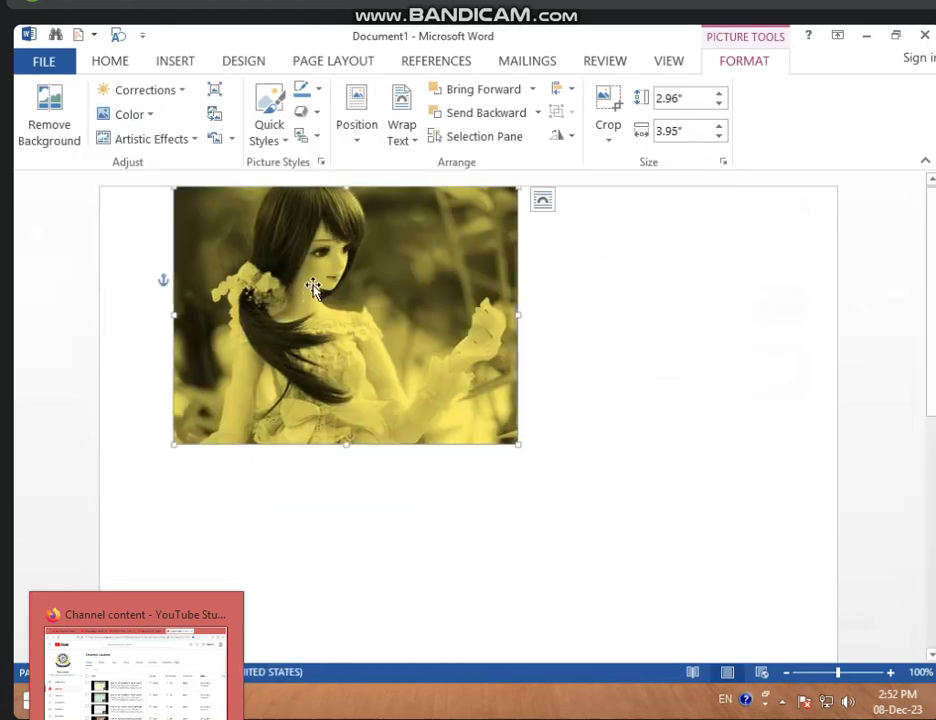
# - Retry Set Transparent Color on another spot of the picture
pyautogui.click(133, 116)
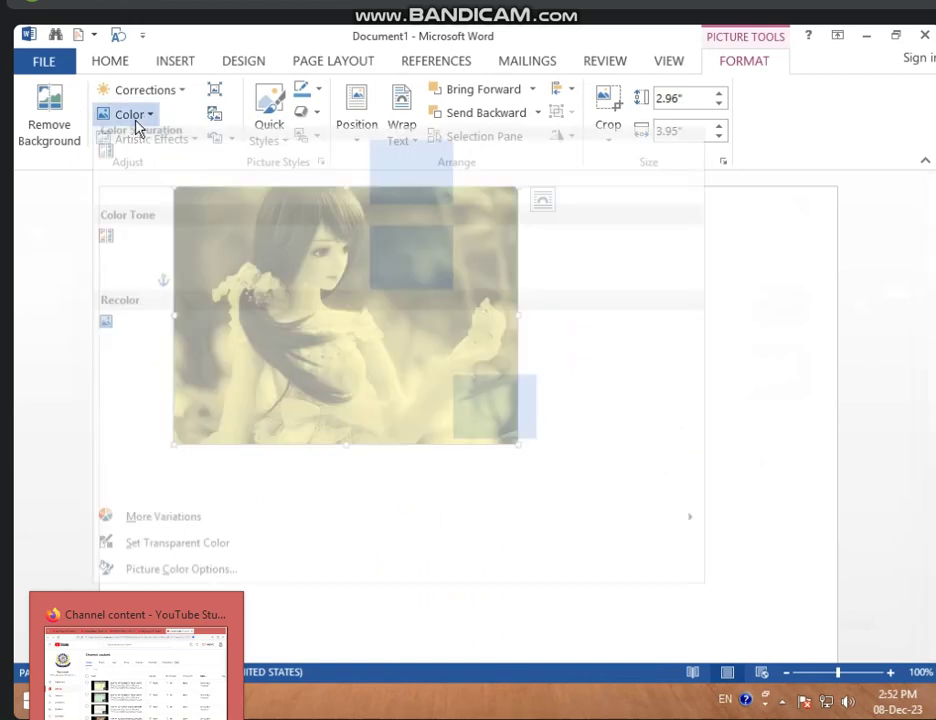
pyautogui.click(141, 560)
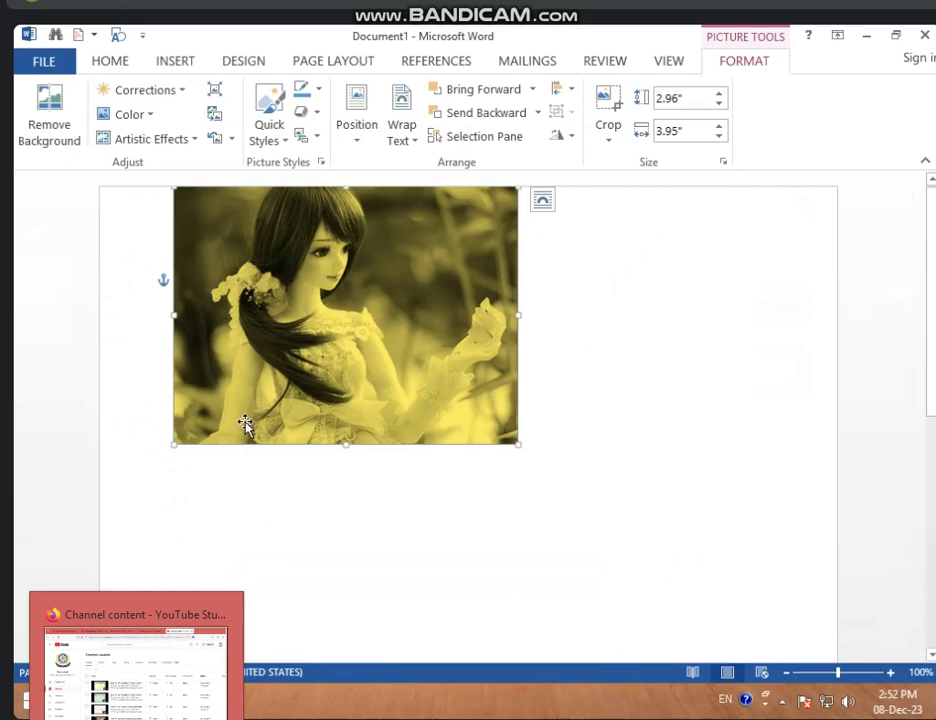
pyautogui.click(138, 115)
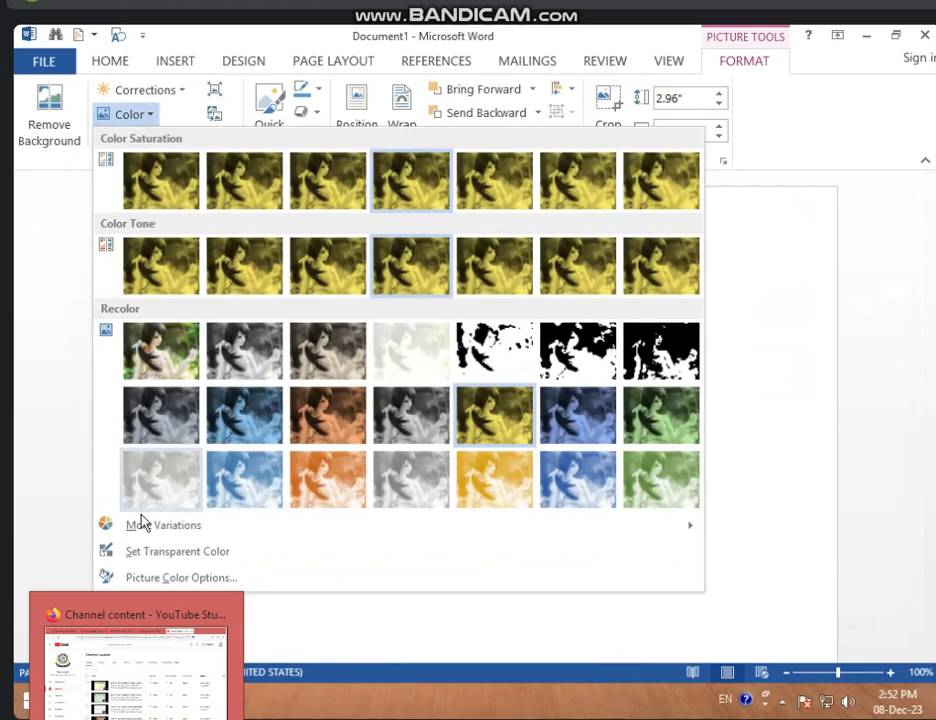
pyautogui.click(141, 555)
pyautogui.click(233, 415)
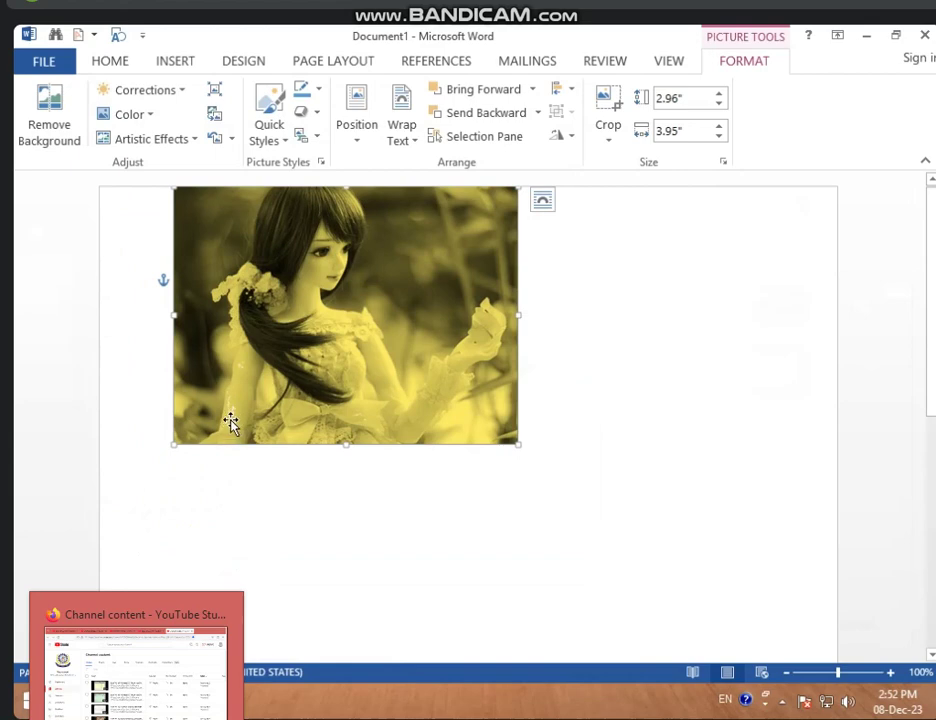
pyautogui.click(140, 116)
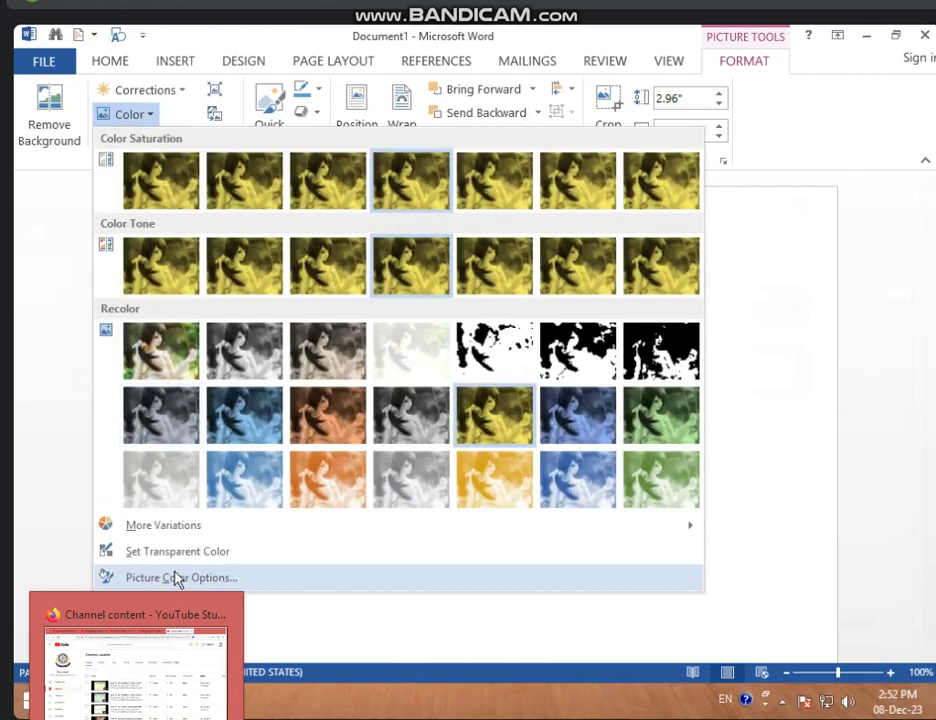
# - Open Picture Color Options and expand Picture Color to show Saturation 100% and Temperature 6,500 presets
pyautogui.click(183, 578)
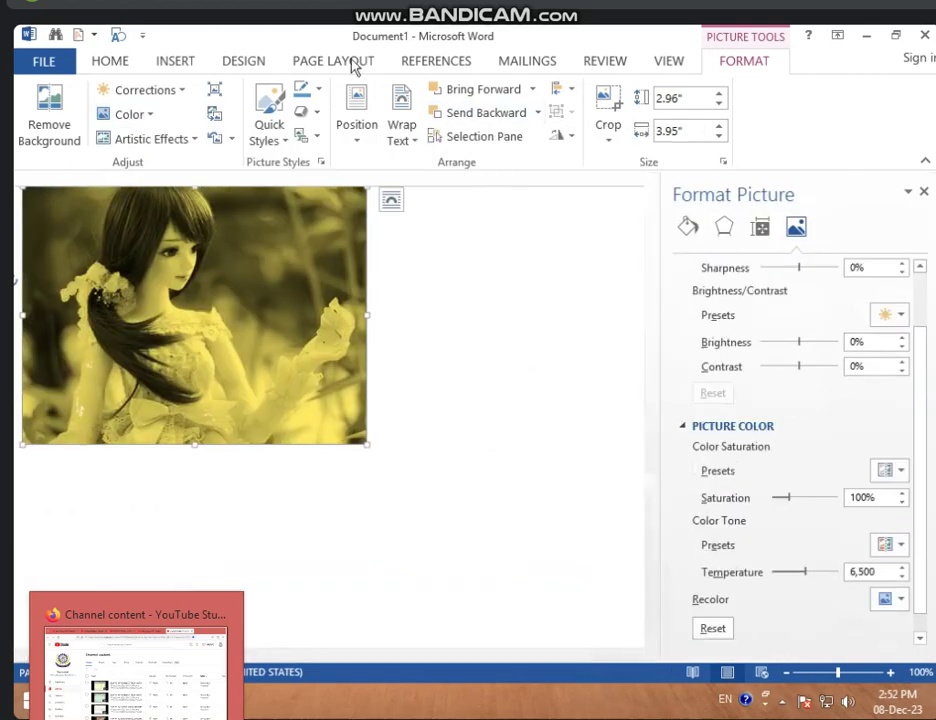
pyautogui.click(175, 90)
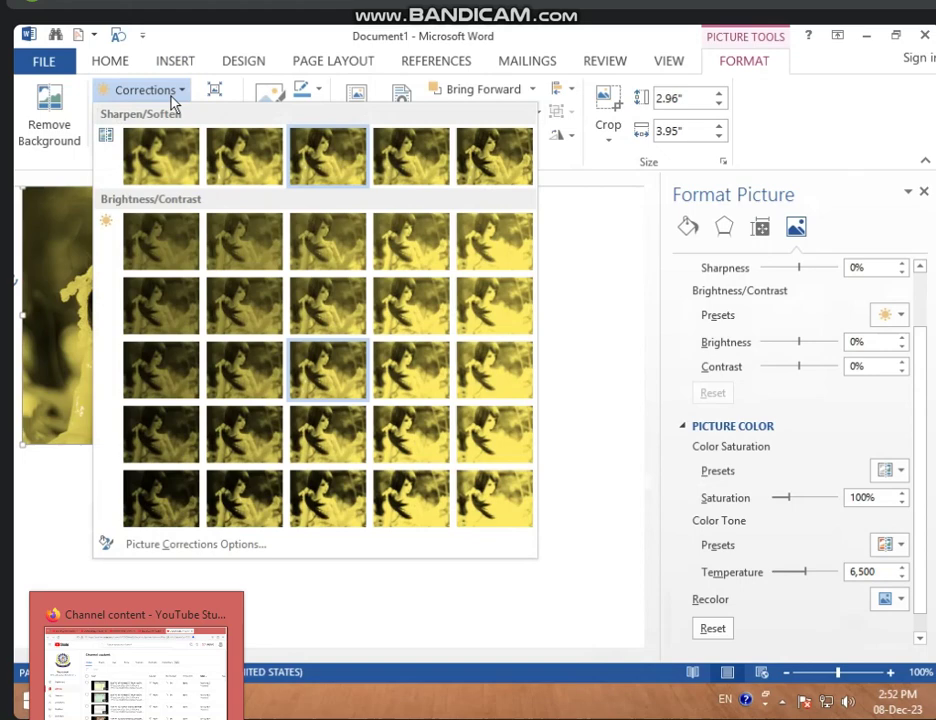
pyautogui.click(175, 90)
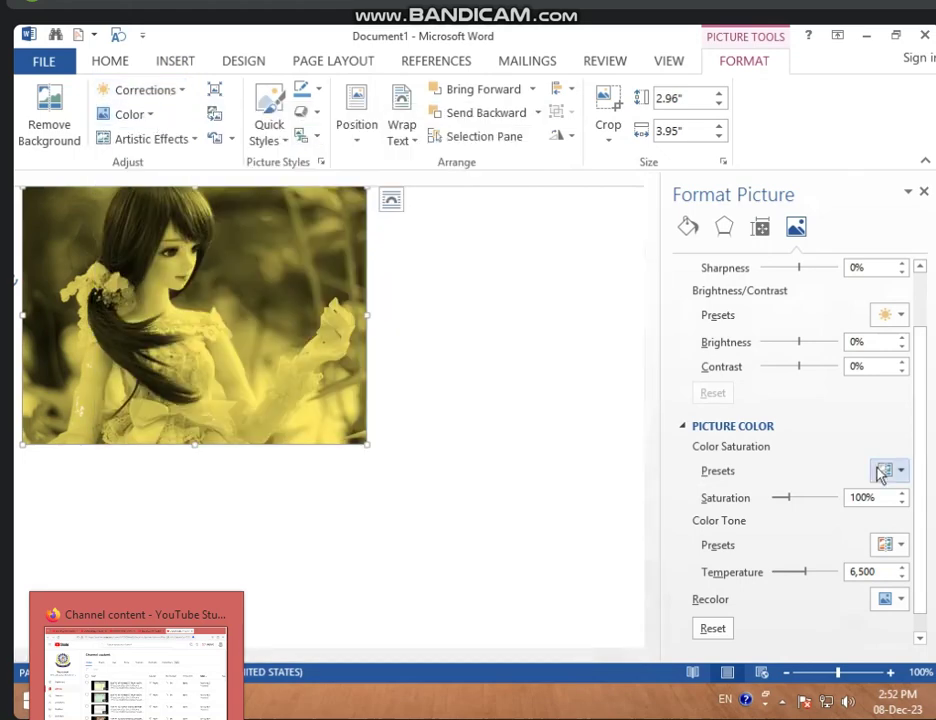
pyautogui.scroll(2, 840, 463)
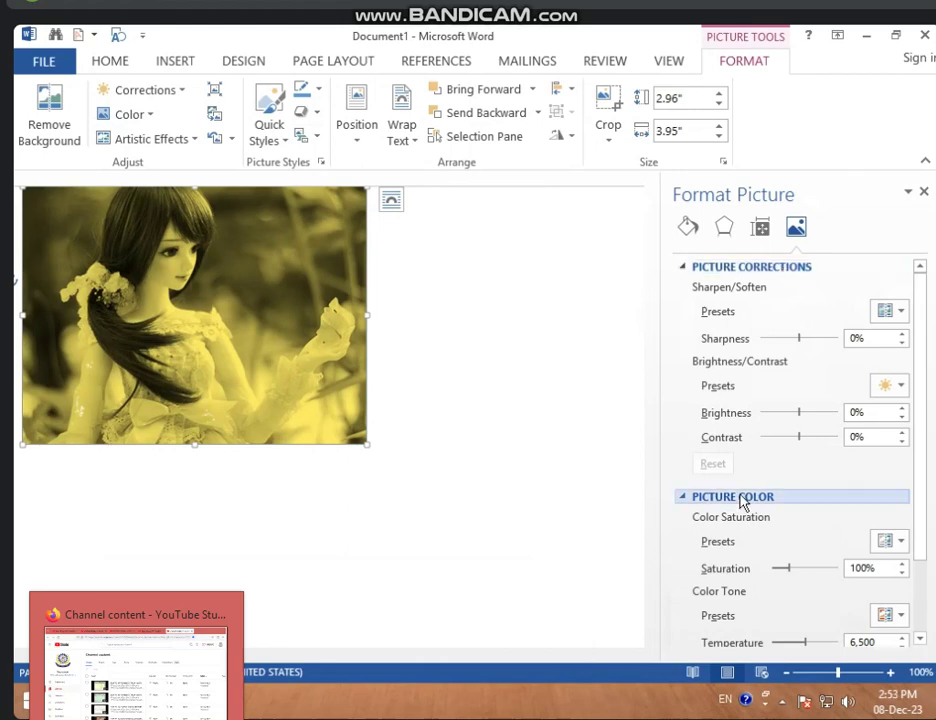
pyautogui.click(714, 268)
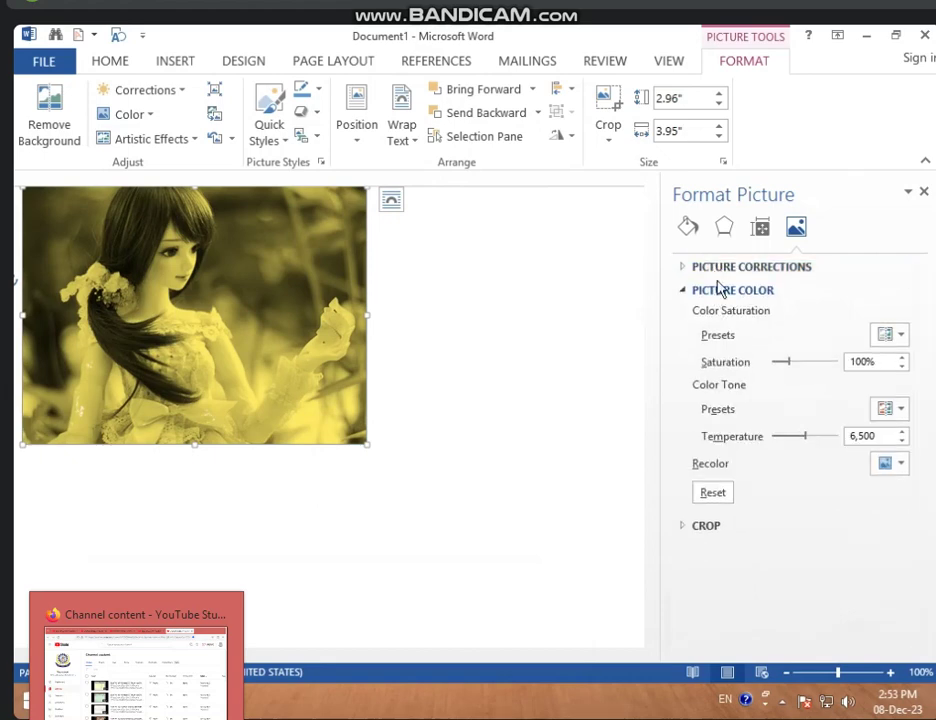
pyautogui.click(722, 291)
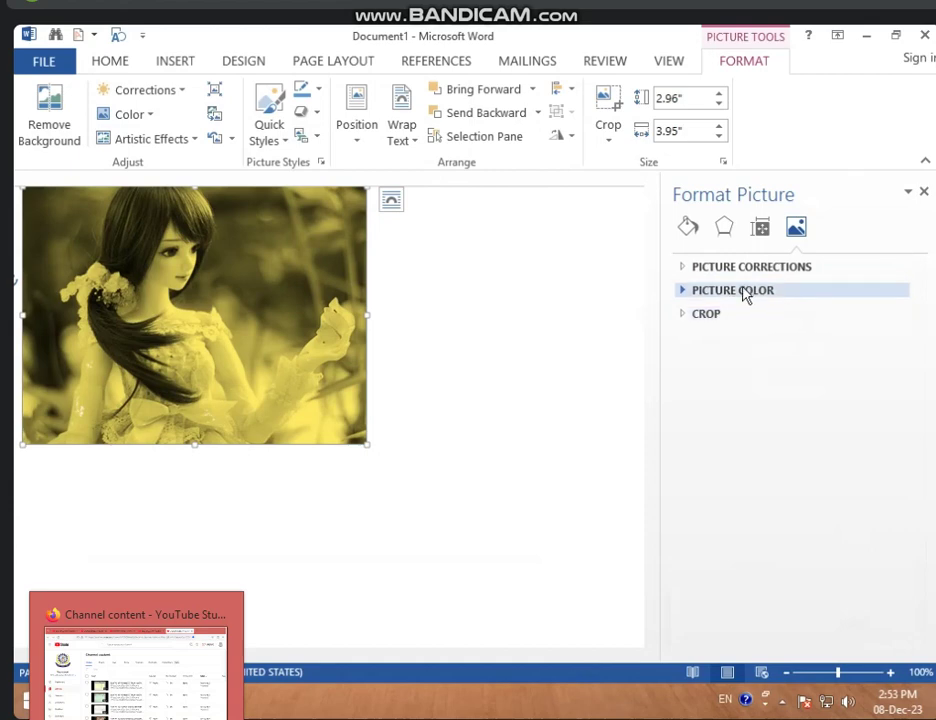
pyautogui.click(745, 292)
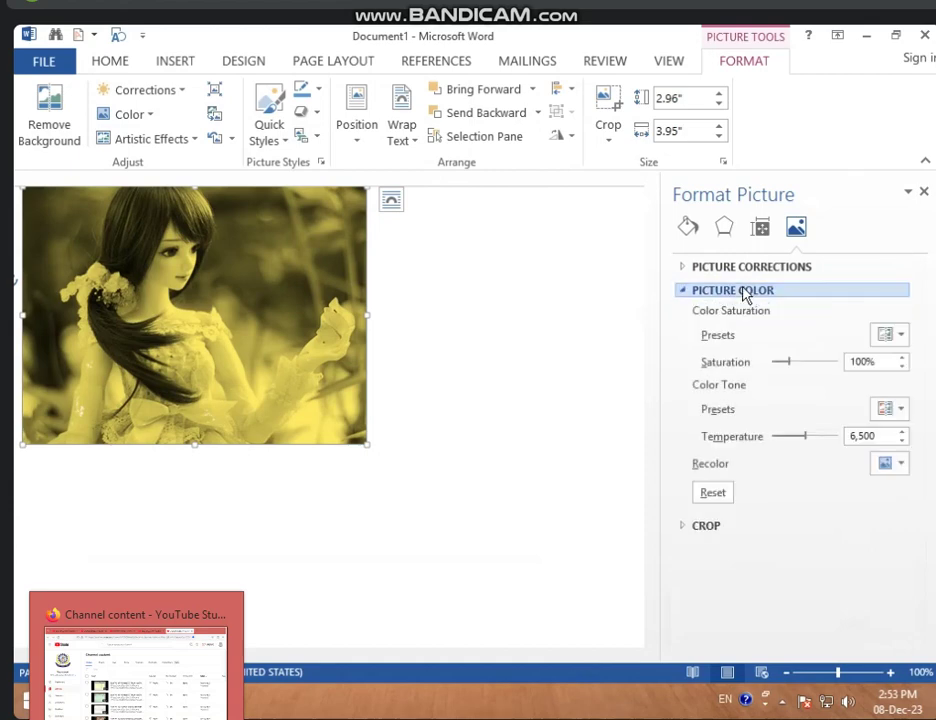
pyautogui.click(899, 334)
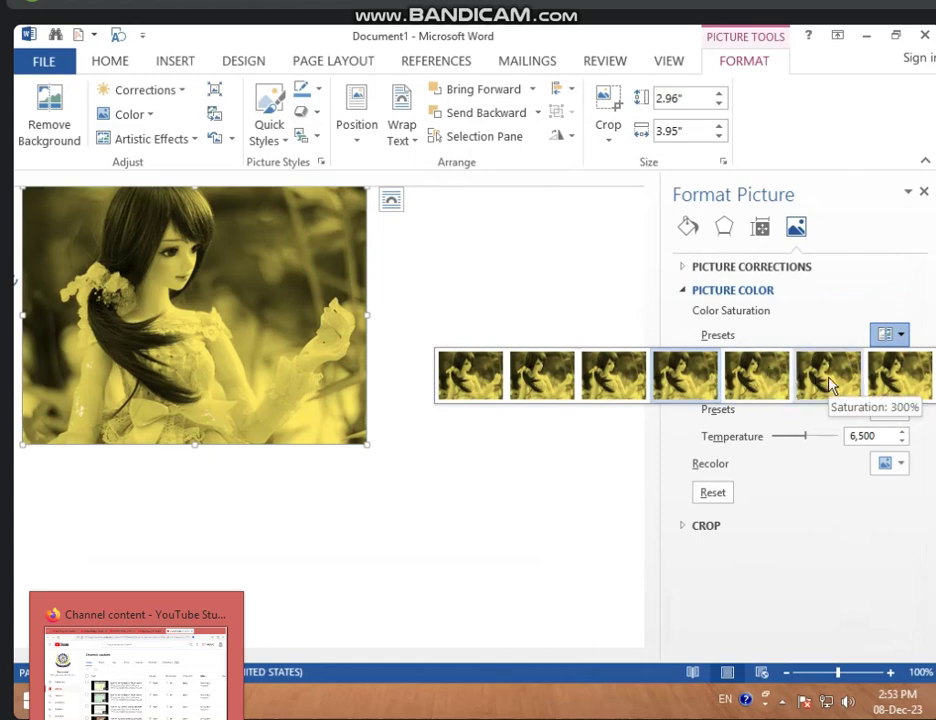
# - Try 300% saturation, remove the recolour, undo, and raise saturation with the slider
pyautogui.click(829, 377)
pyautogui.click(130, 118)
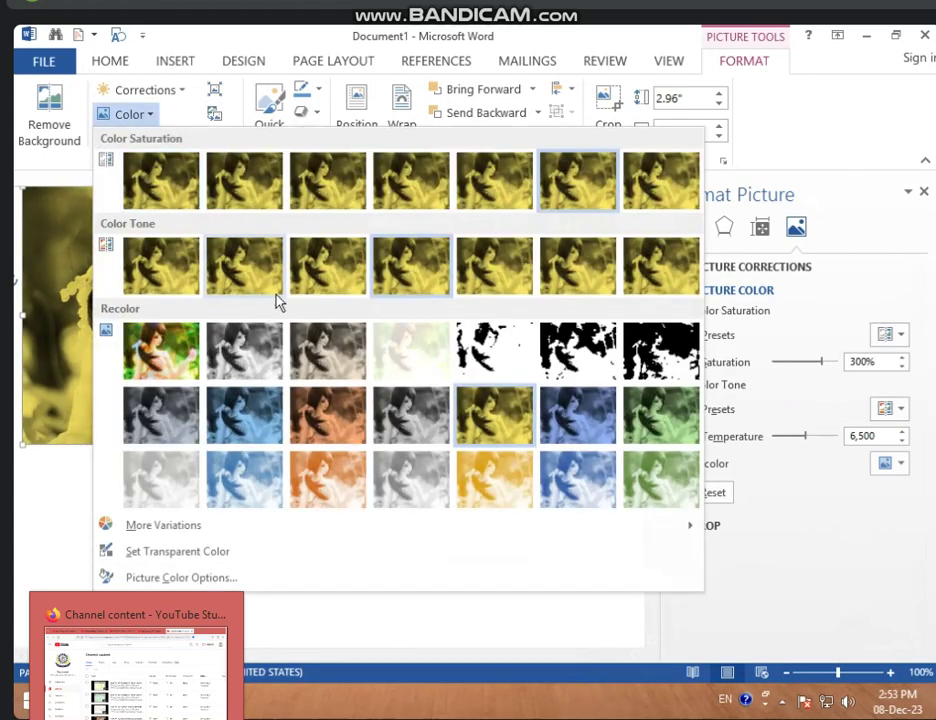
pyautogui.click(176, 368)
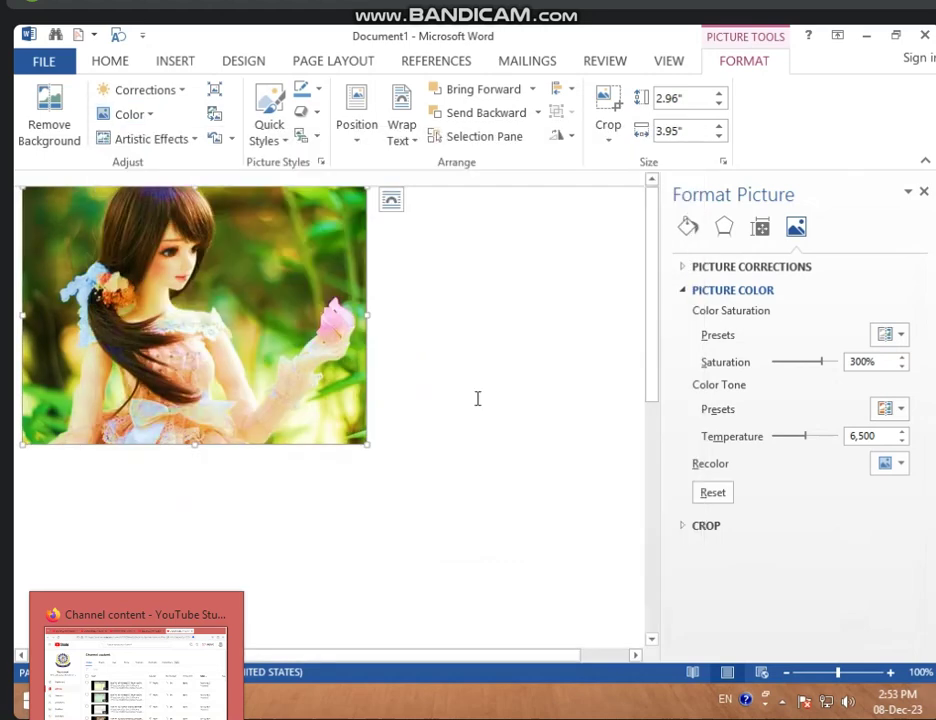
pyautogui.click(899, 335)
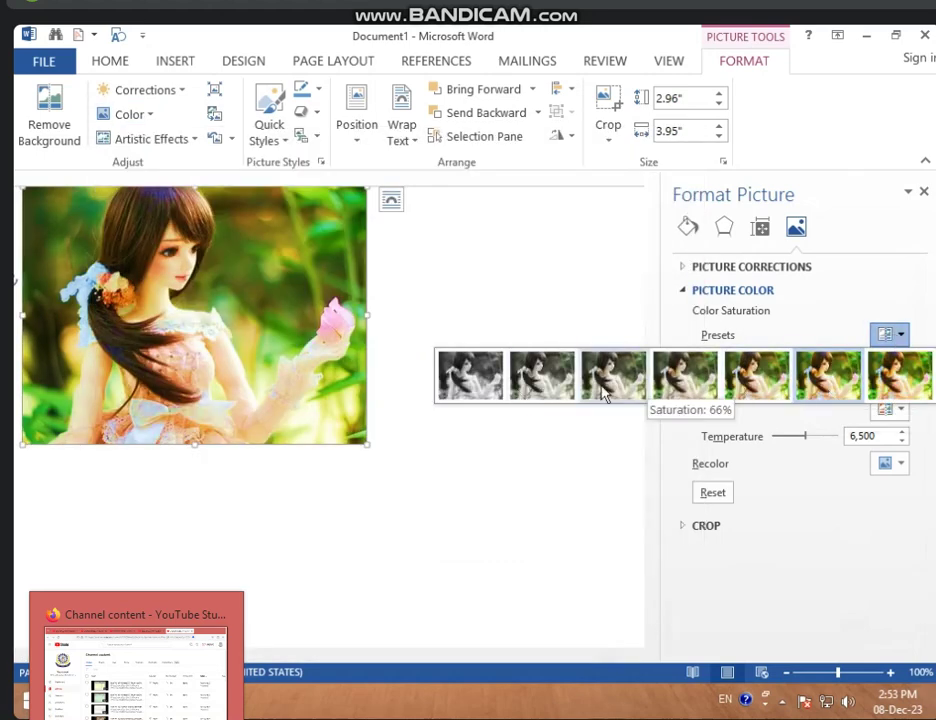
pyautogui.press('Escape')
pyautogui.hotkey('ctrl', 'z')
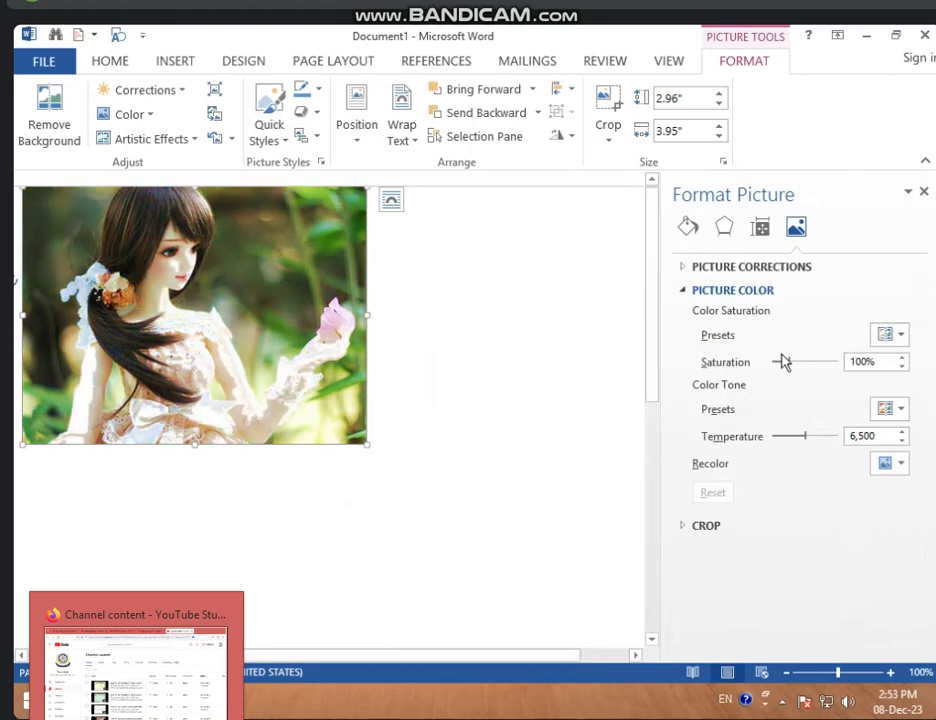
pyautogui.moveTo(789, 364)
pyautogui.mouseDown()
pyautogui.moveTo(790, 378)
pyautogui.moveTo(803, 360)
pyautogui.moveTo(812, 369)
pyautogui.mouseUp()
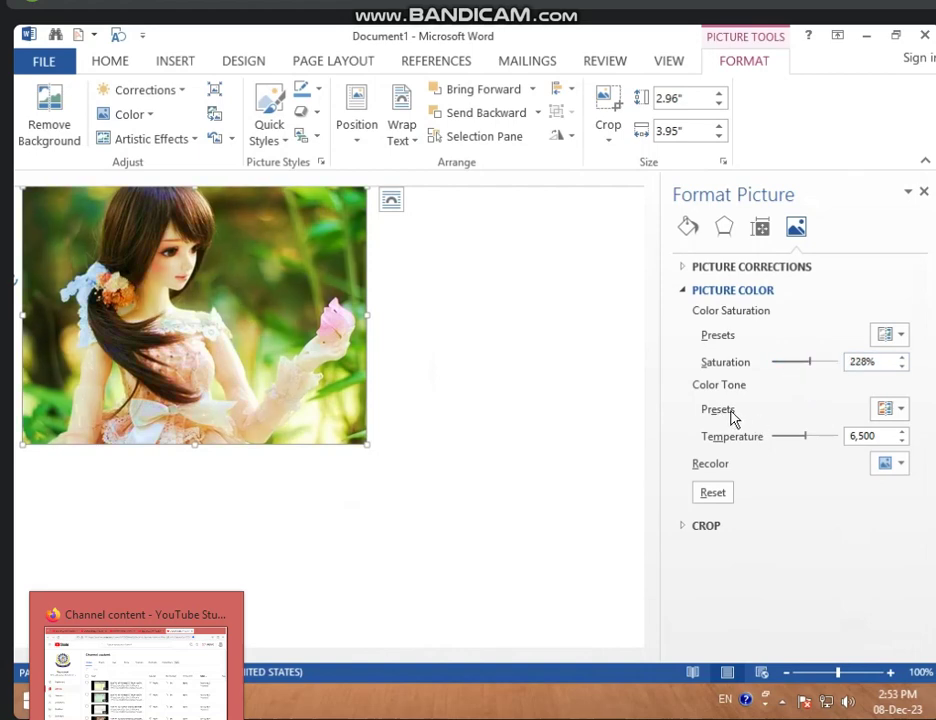
# - Apply a 5,300 colour temperature, then warm it further with the slider
pyautogui.click(903, 412)
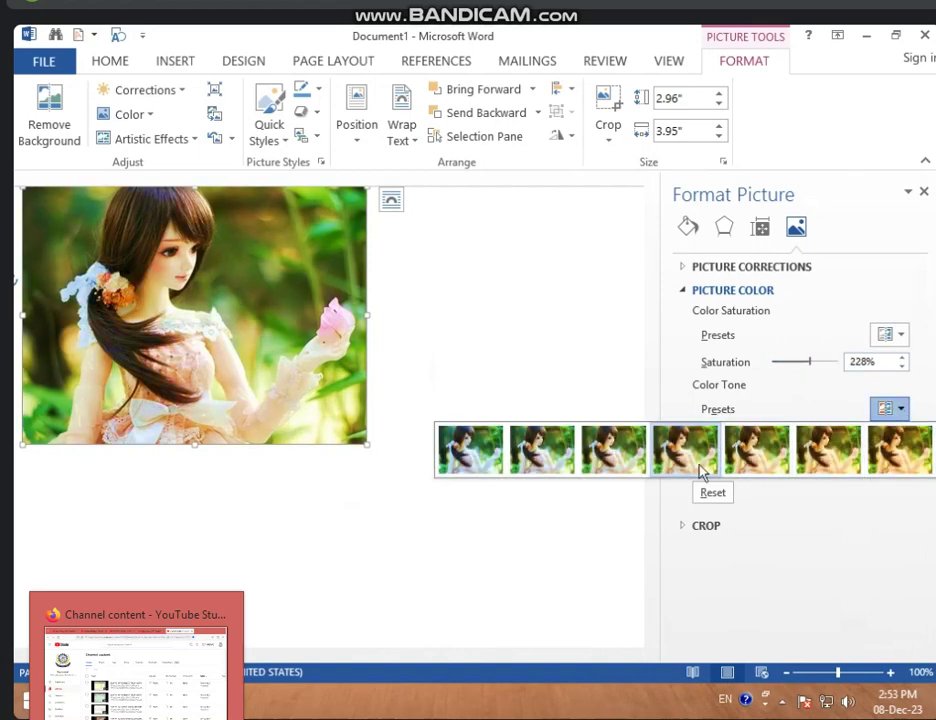
pyautogui.click(570, 453)
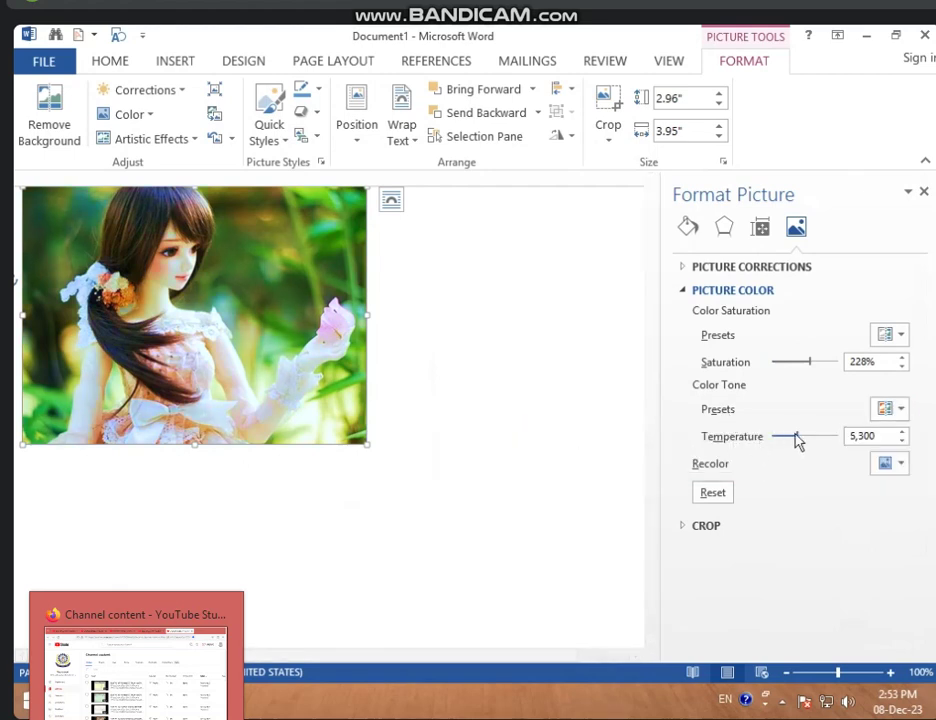
pyautogui.moveTo(797, 437); pyautogui.dragTo(830, 436)
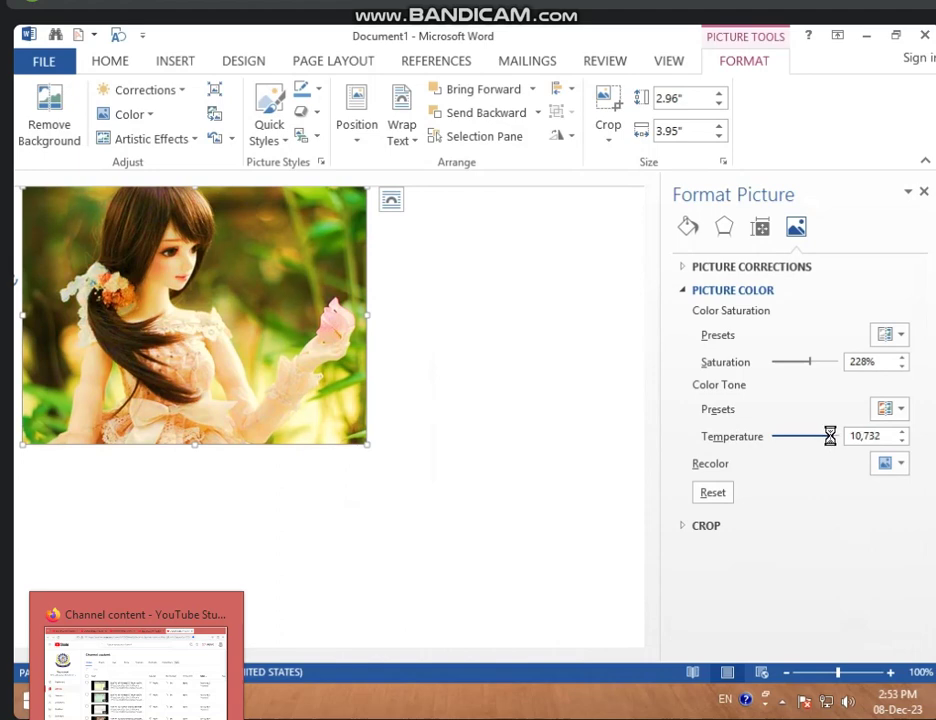
pyautogui.moveTo(829, 436)
pyautogui.mouseDown()
pyautogui.moveTo(759, 433)
pyautogui.moveTo(826, 441)
pyautogui.mouseUp()
# - Recolour the picture dark blue, then reset colours and close the Format Picture pane
pyautogui.click(900, 463)
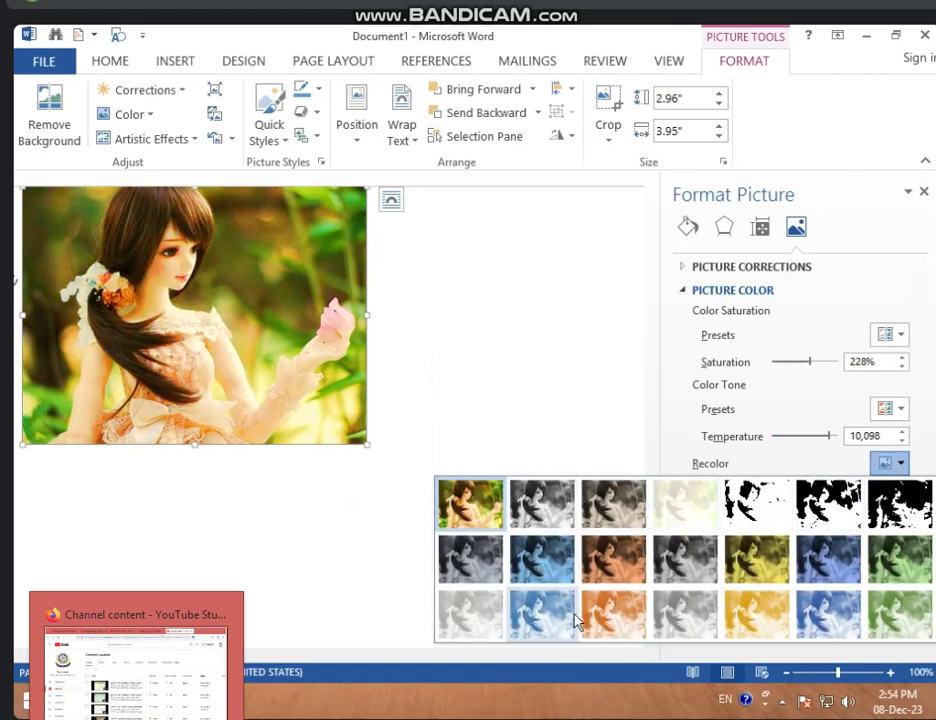
pyautogui.click(828, 565)
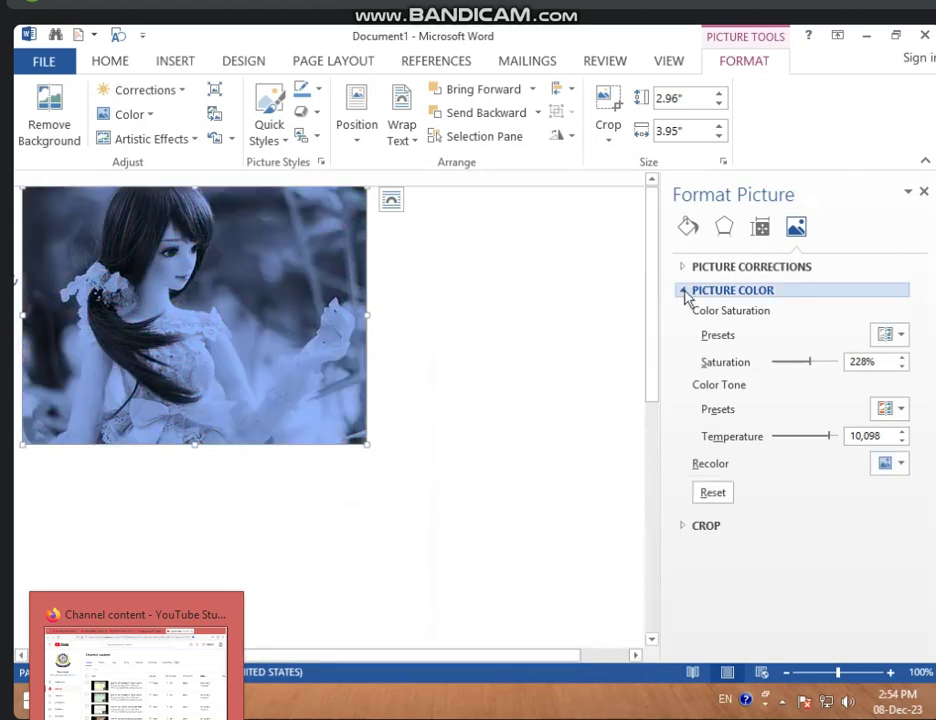
pyautogui.click(711, 497)
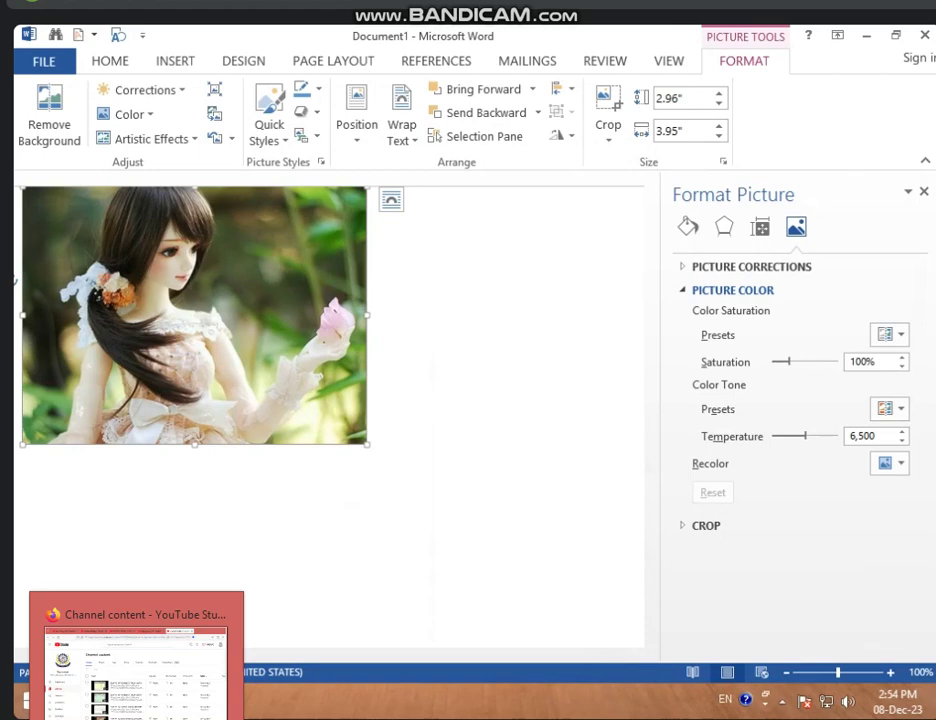
pyautogui.click(924, 193)
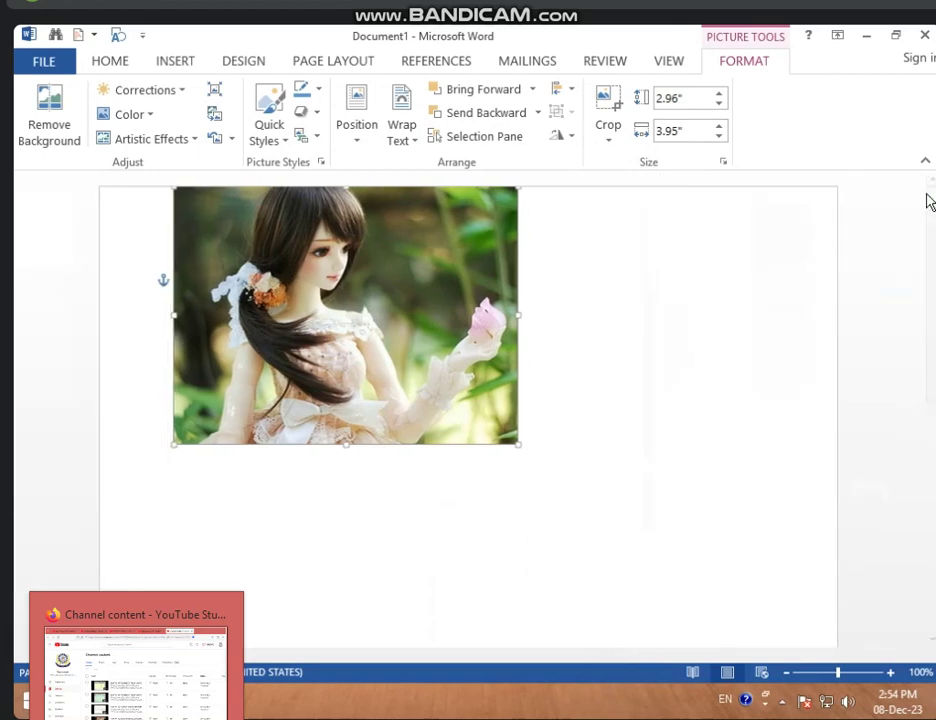
# - Move the doll picture to the right side of the page
pyautogui.click(157, 141)
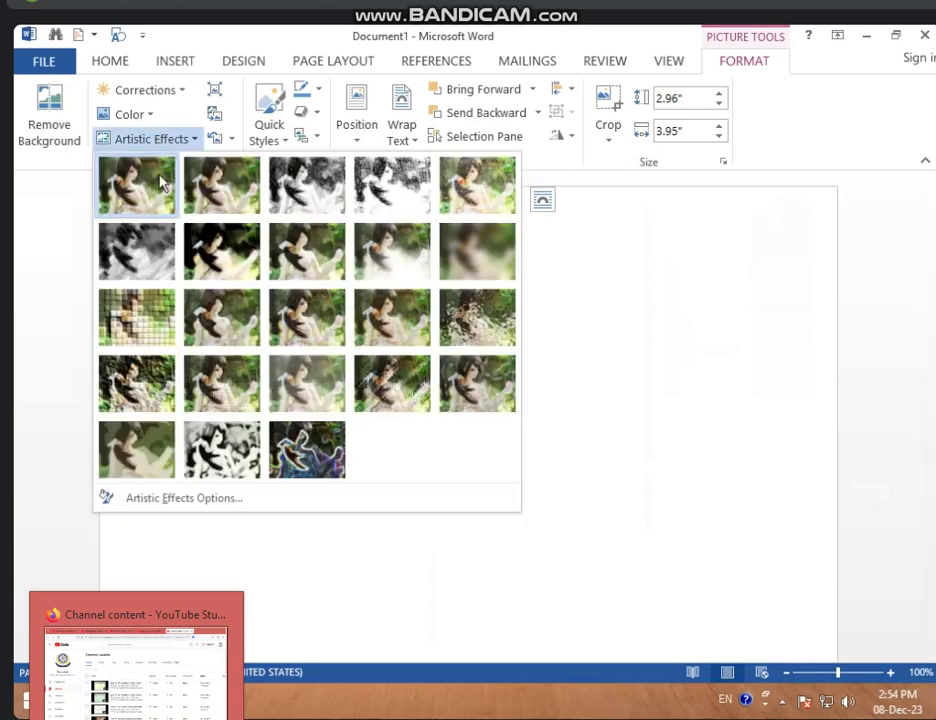
pyautogui.click(161, 203)
pyautogui.moveTo(452, 377); pyautogui.dragTo(728, 447)
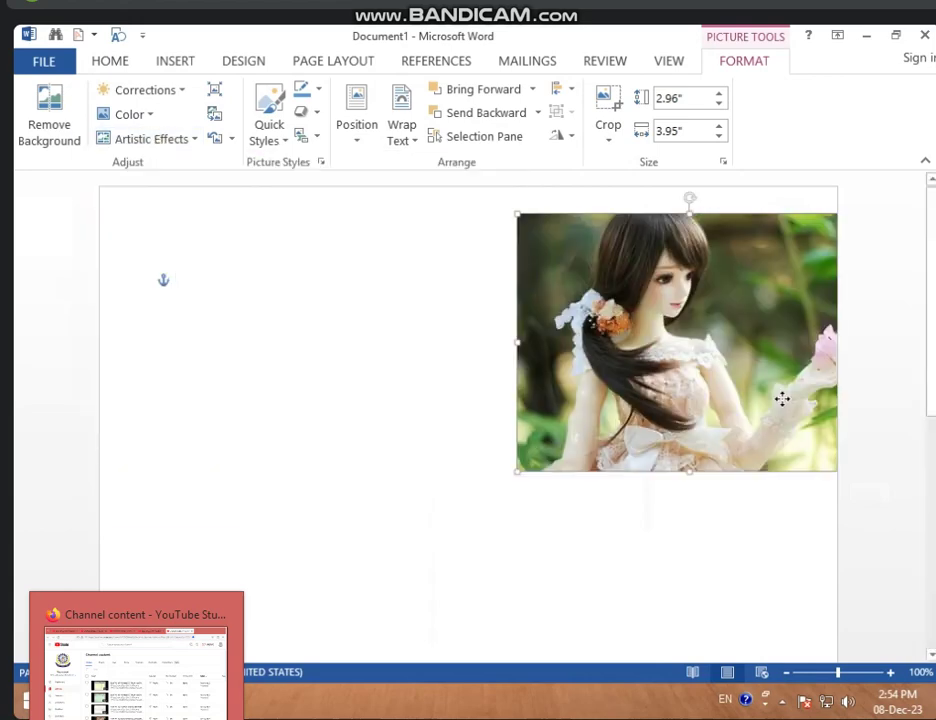
# - Apply the Photocopy artistic effect to the doll picture
pyautogui.click(98, 137)
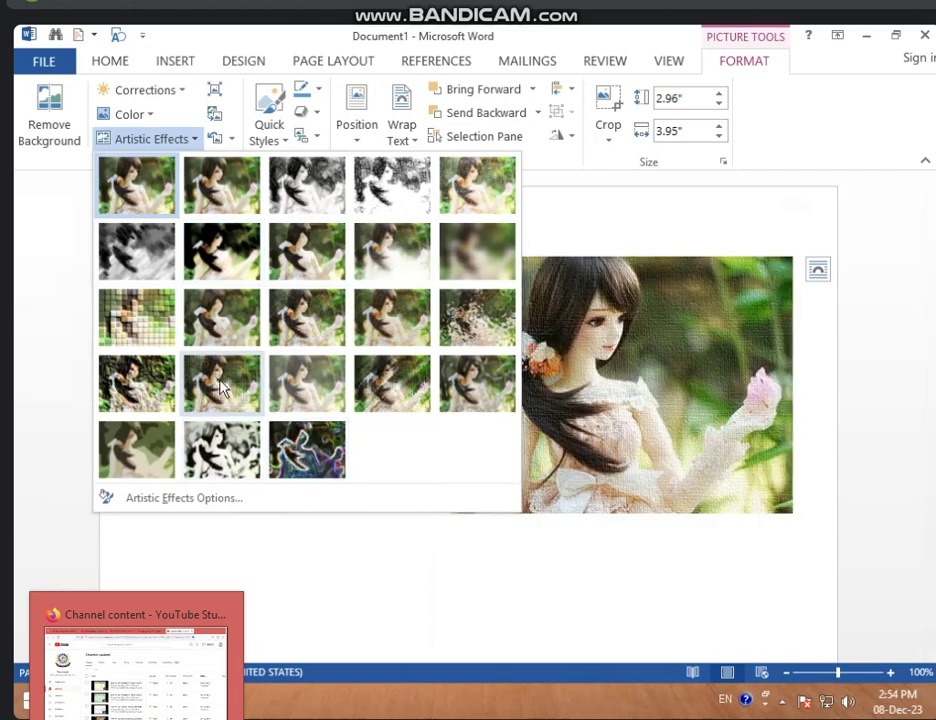
pyautogui.click(253, 452)
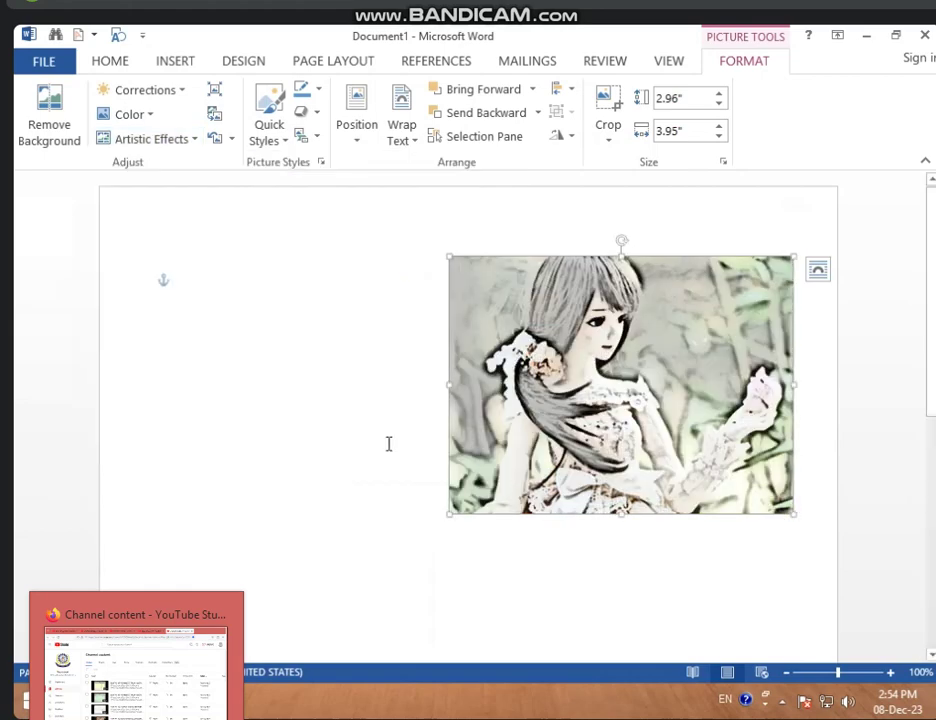
pyautogui.click(184, 139)
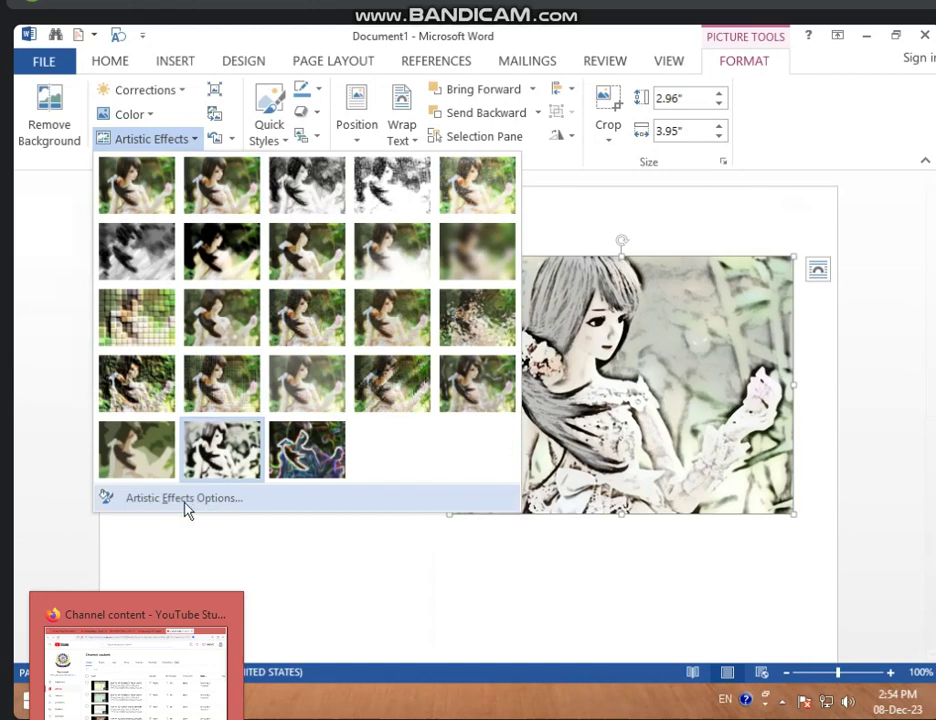
pyautogui.click(185, 500)
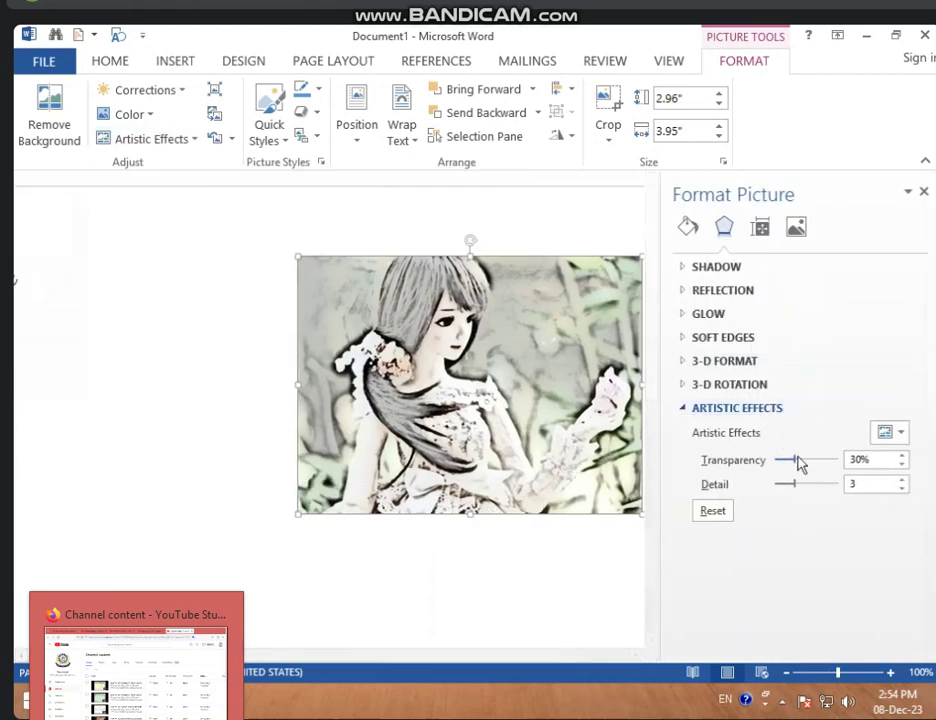
# - Raise the Photocopy effect's transparency, then reset the picture to remove it
pyautogui.click(899, 432)
pyautogui.click(899, 432)
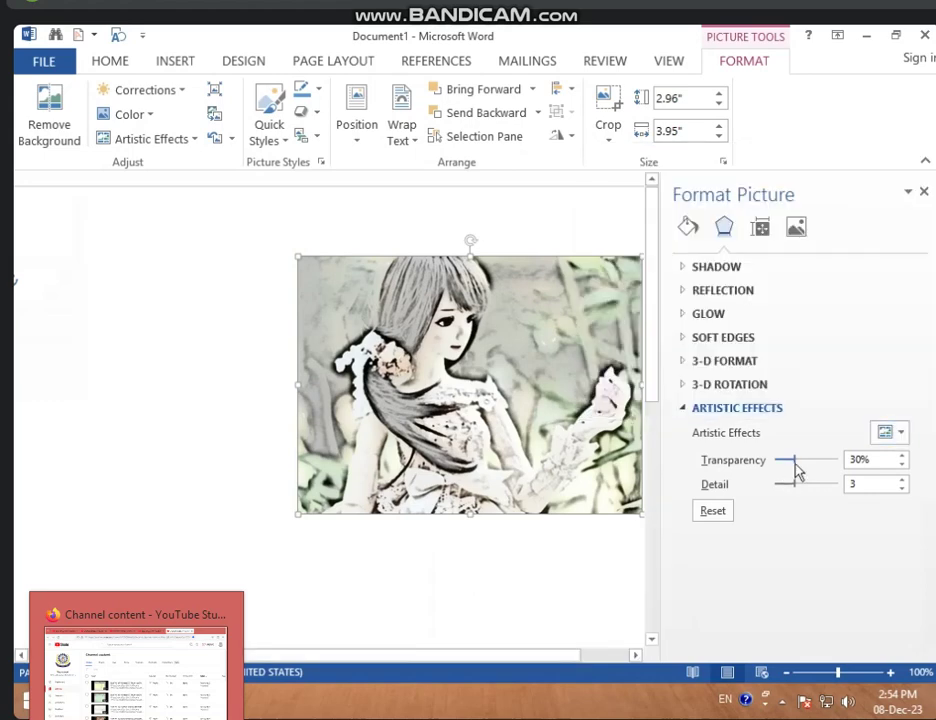
pyautogui.moveTo(793, 462)
pyautogui.mouseDown()
pyautogui.moveTo(827, 462)
pyautogui.moveTo(735, 465)
pyautogui.moveTo(807, 472)
pyautogui.moveTo(788, 484)
pyautogui.mouseUp()
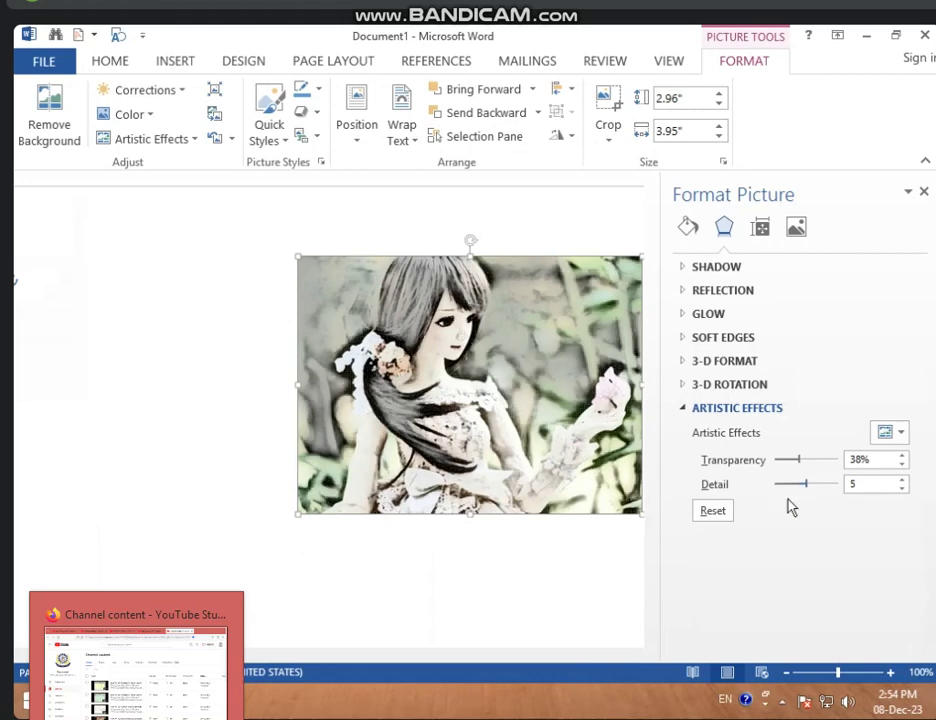
pyautogui.click(722, 512)
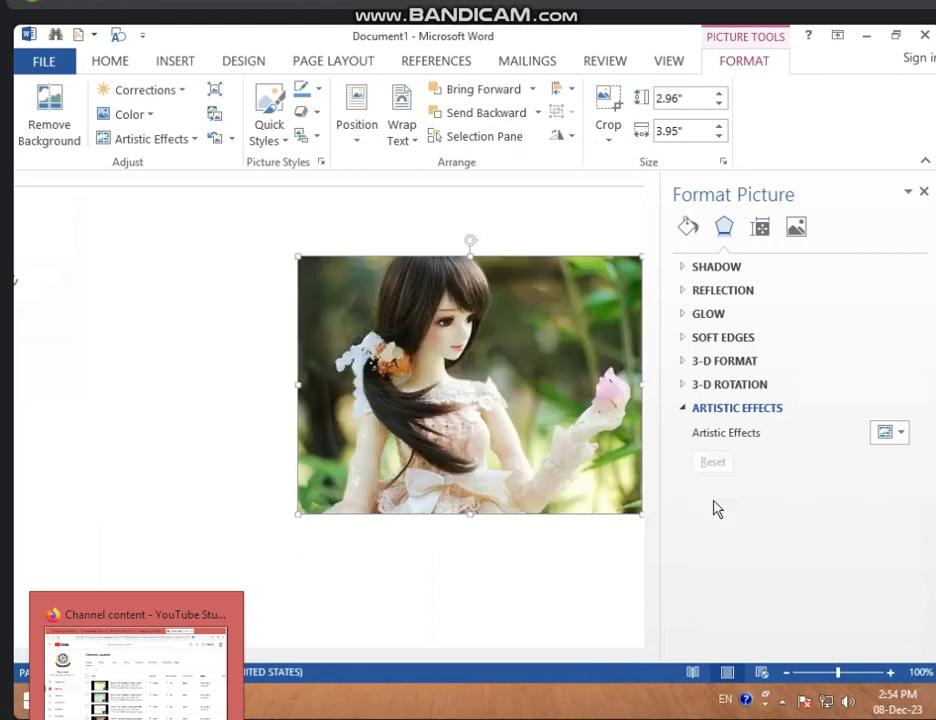
pyautogui.click(194, 142)
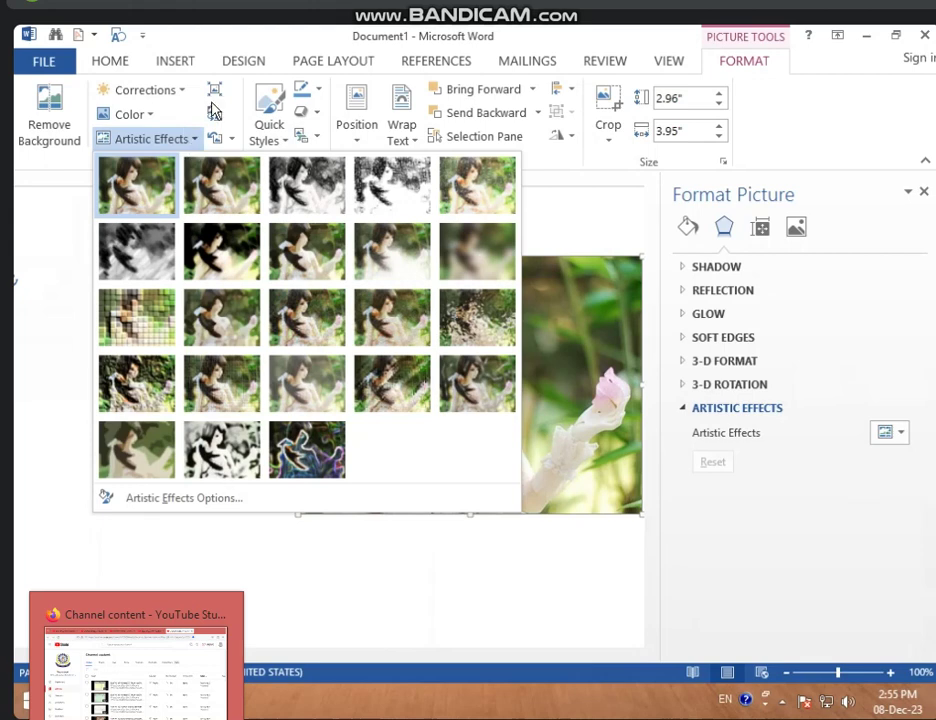
# - Run Compress Pictures on the doll picture with Use document resolution and confirm with OK
pyautogui.click(216, 93)
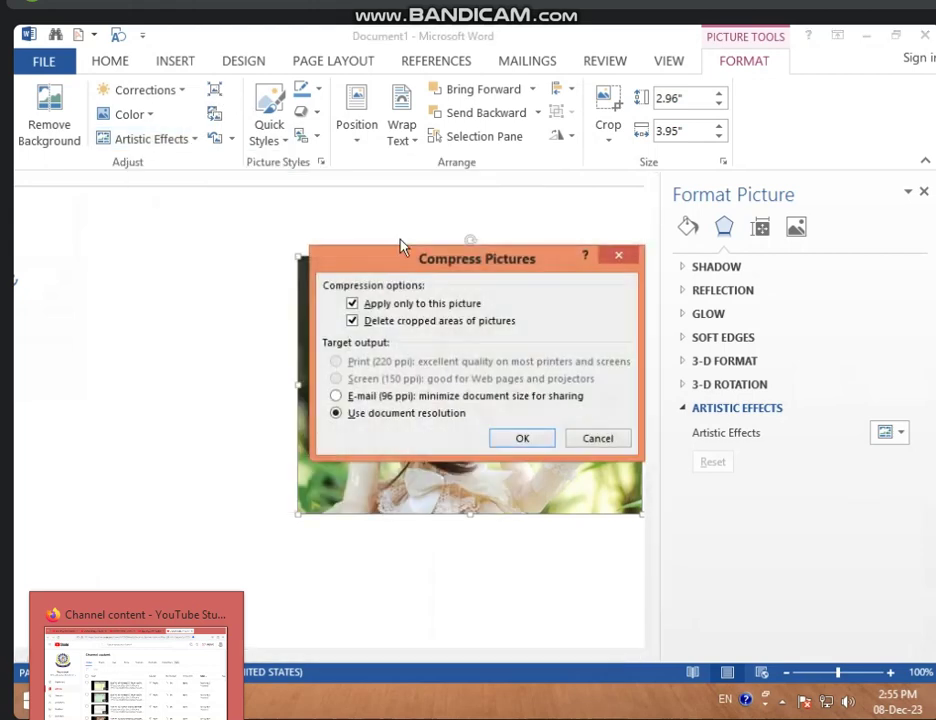
pyautogui.click(619, 256)
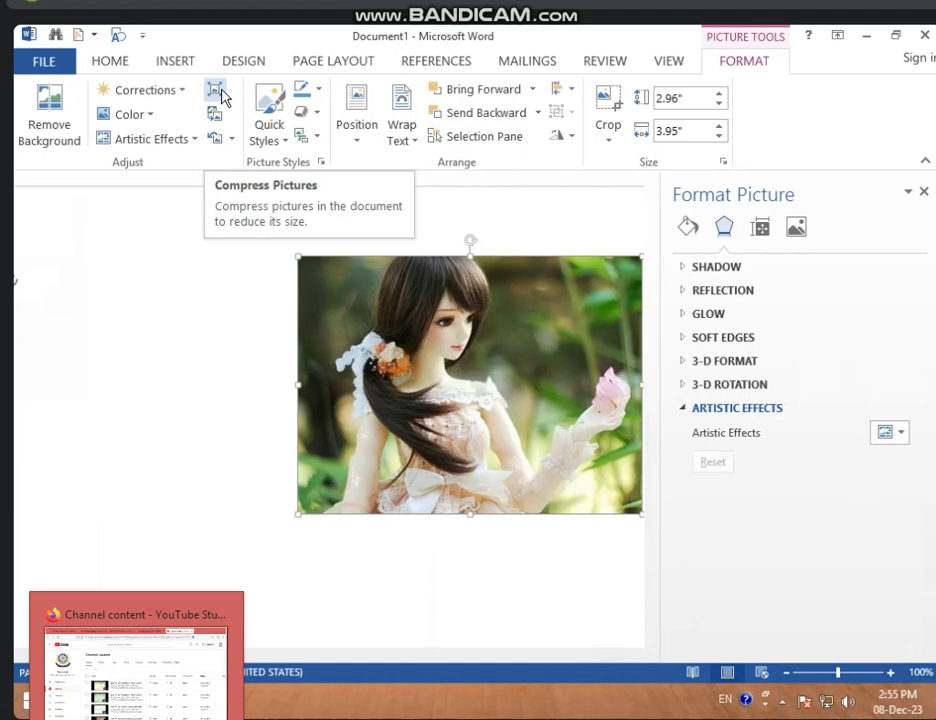
pyautogui.click(218, 90)
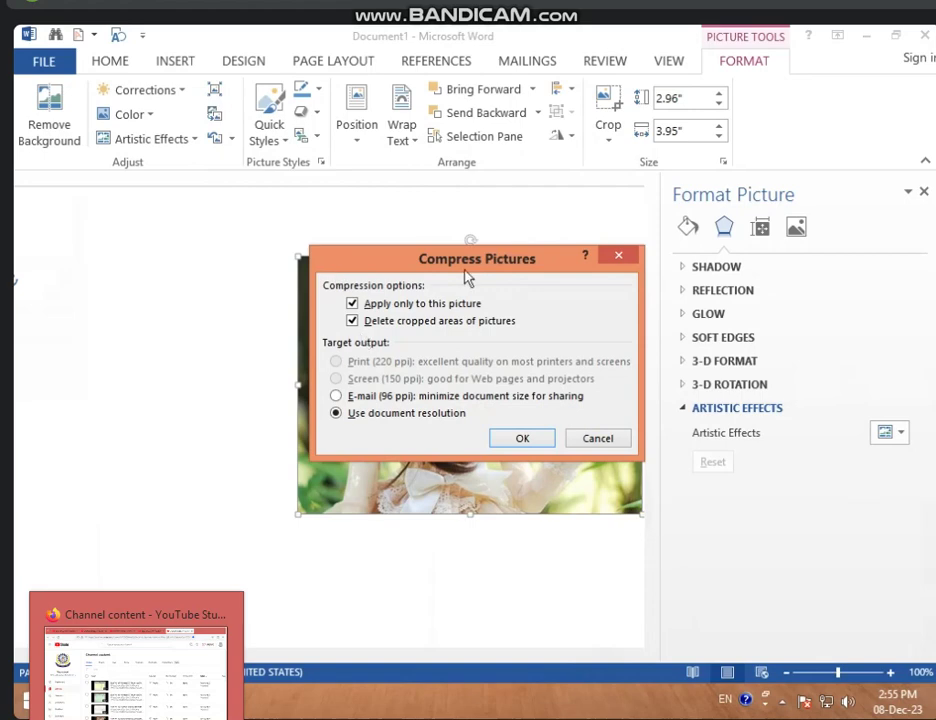
pyautogui.moveTo(457, 266); pyautogui.dragTo(336, 248)
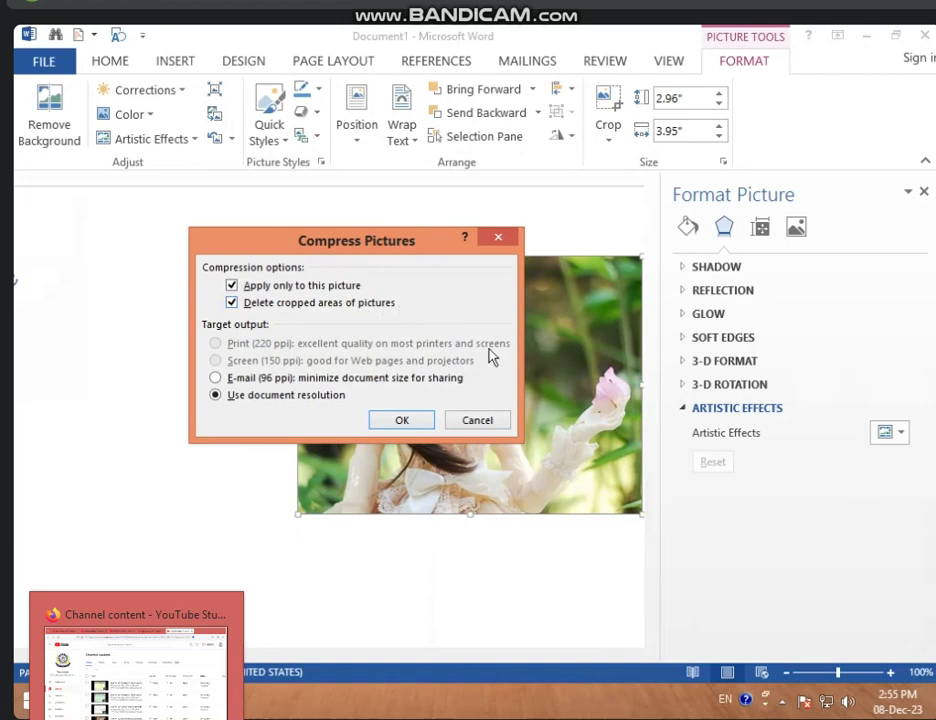
pyautogui.click(480, 421)
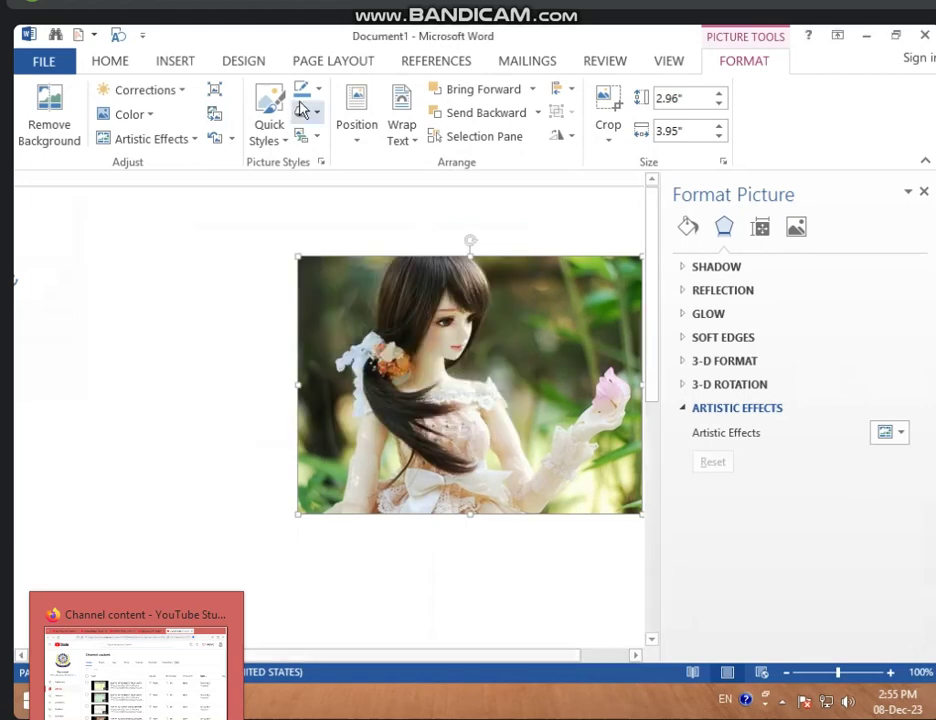
pyautogui.click(220, 96)
pyautogui.click(522, 437)
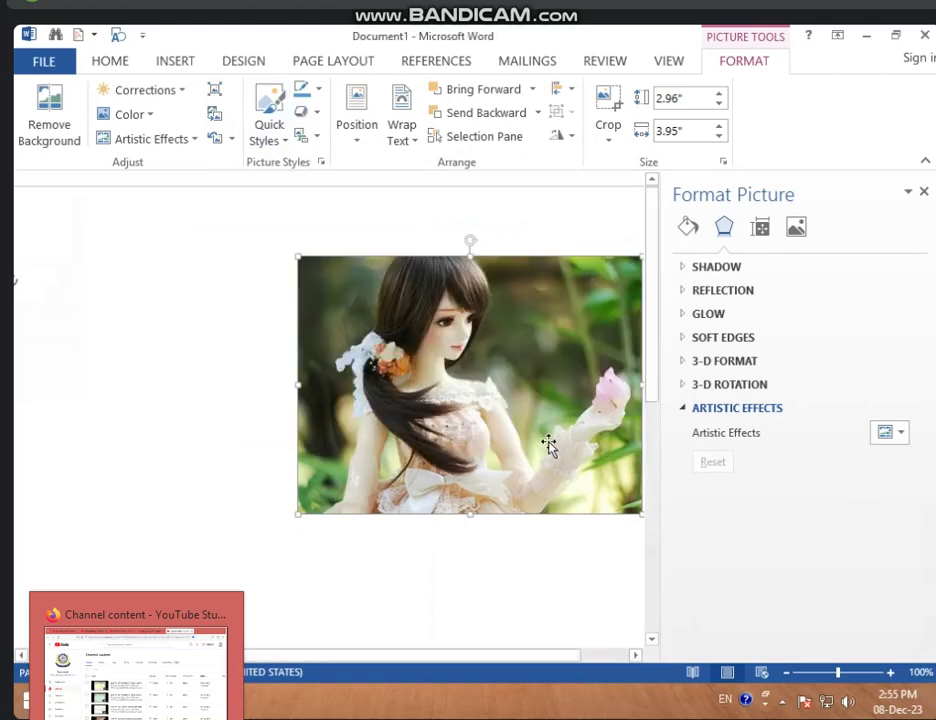
pyautogui.moveTo(548, 445); pyautogui.dragTo(350, 350)
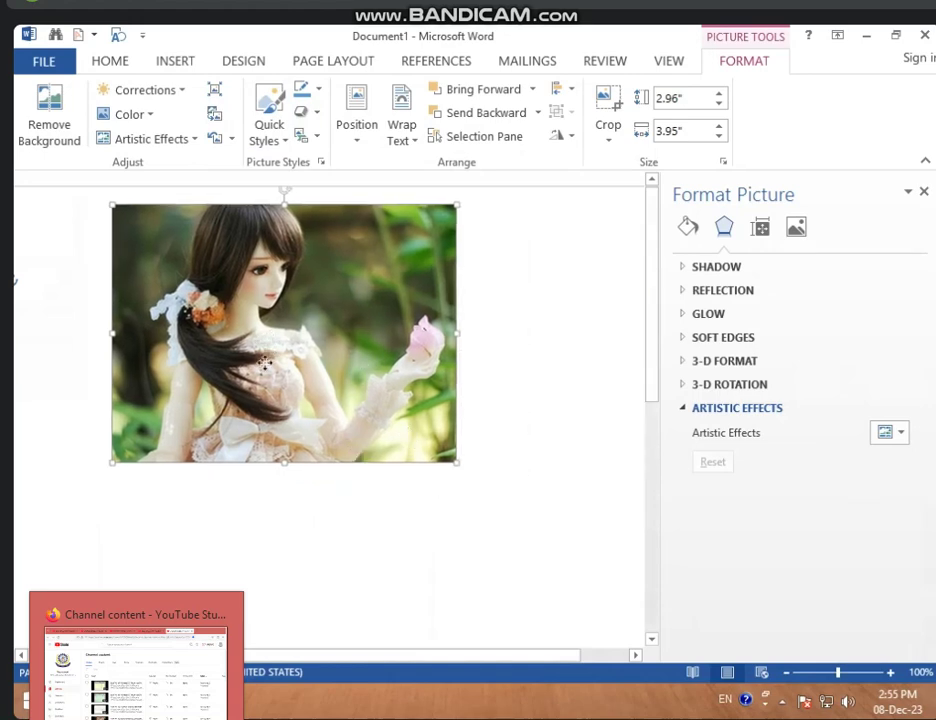
pyautogui.scroll(2, 264, 362)
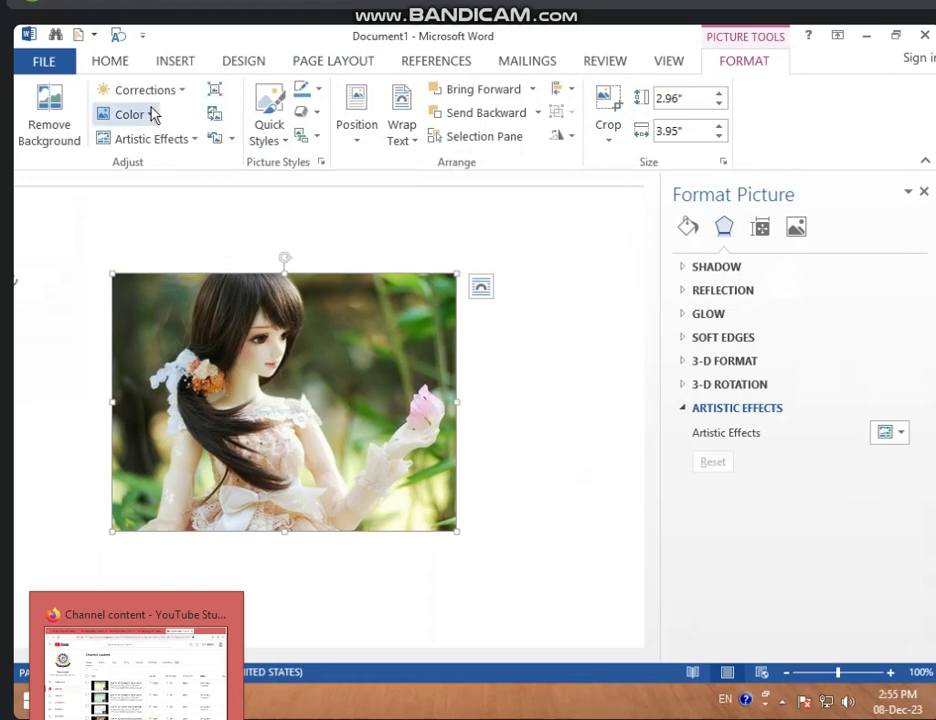
pyautogui.click(176, 144)
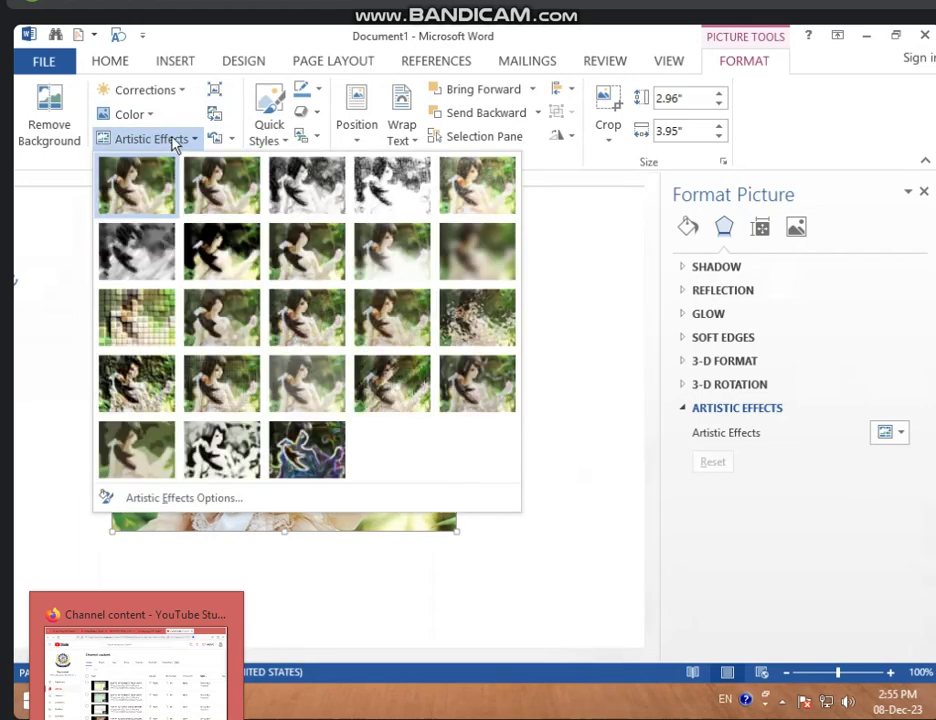
pyautogui.click(177, 144)
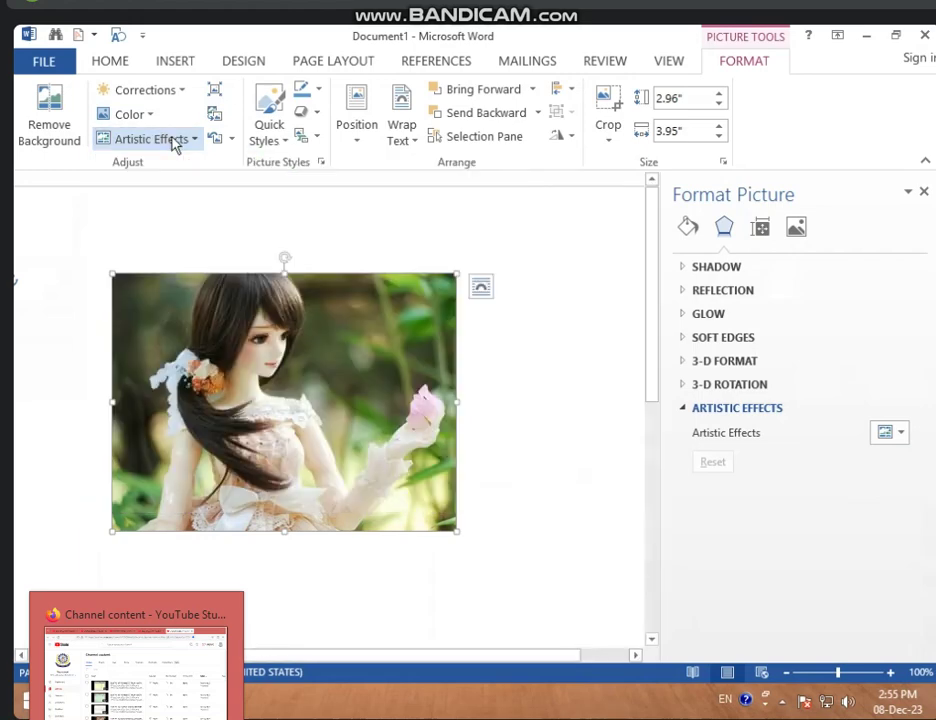
# - Apply the oval framed picture style with shadow, then start Change Picture
pyautogui.click(279, 149)
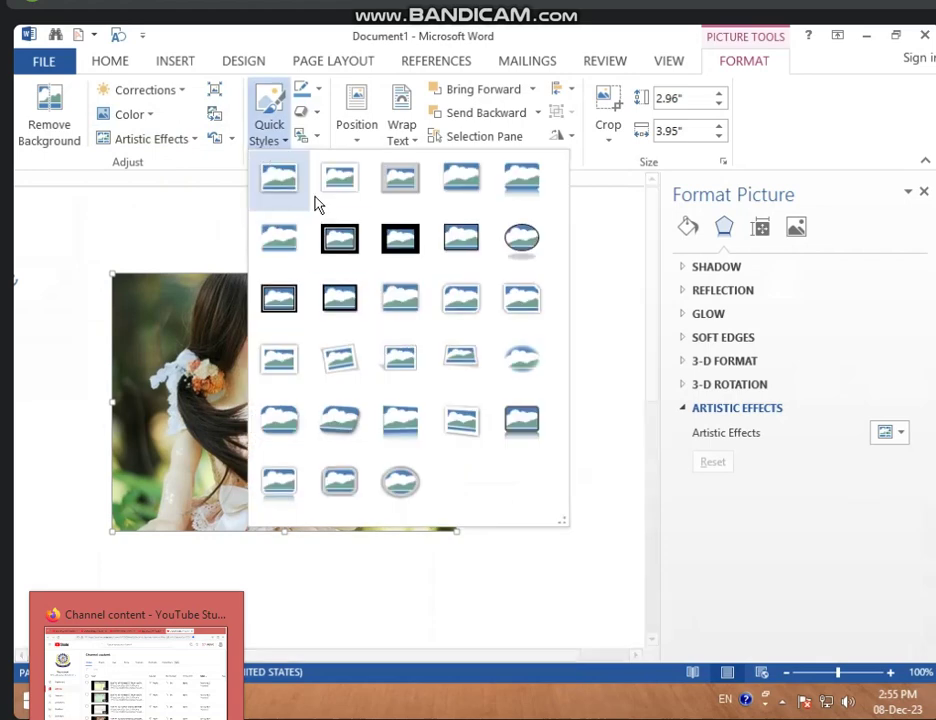
pyautogui.click(520, 240)
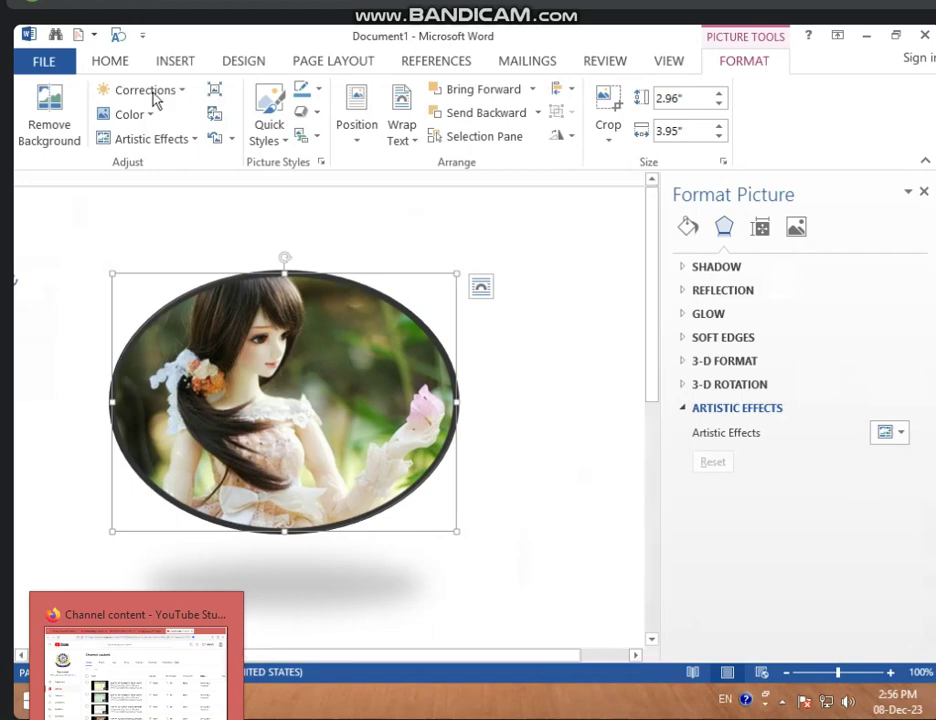
pyautogui.click(214, 118)
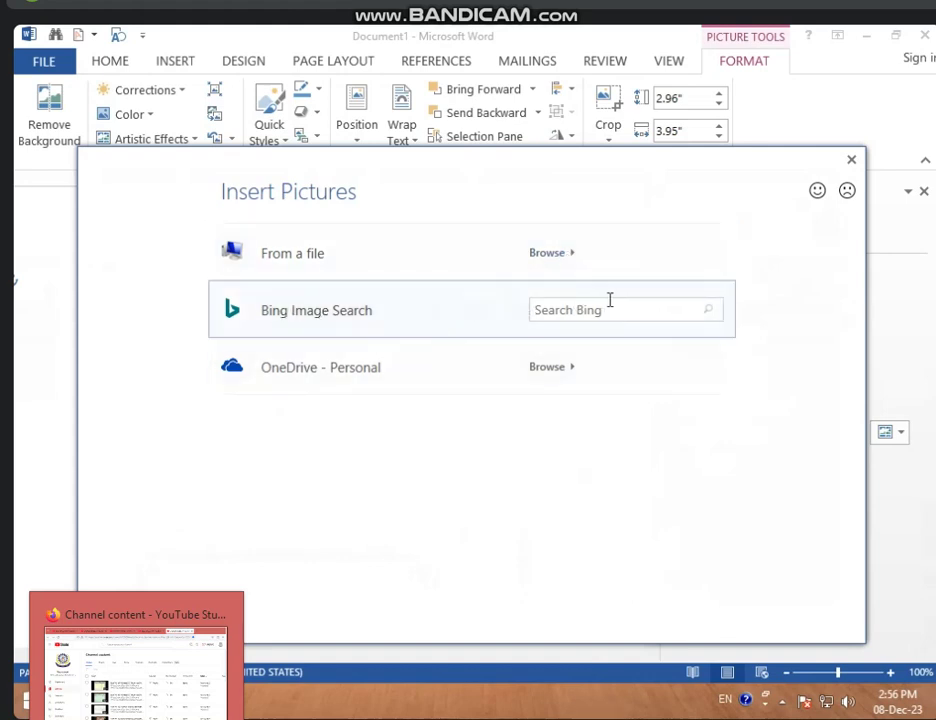
# - Replace the picture with 'images 1' from the F:\WALLPAPER folder
pyautogui.click(612, 308)
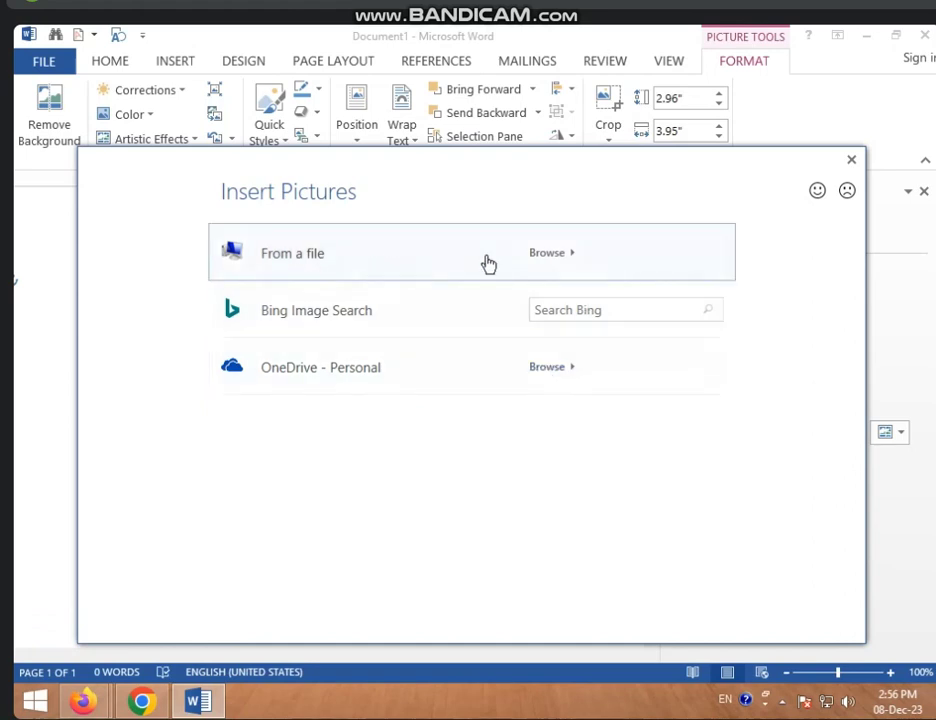
pyautogui.click(563, 254)
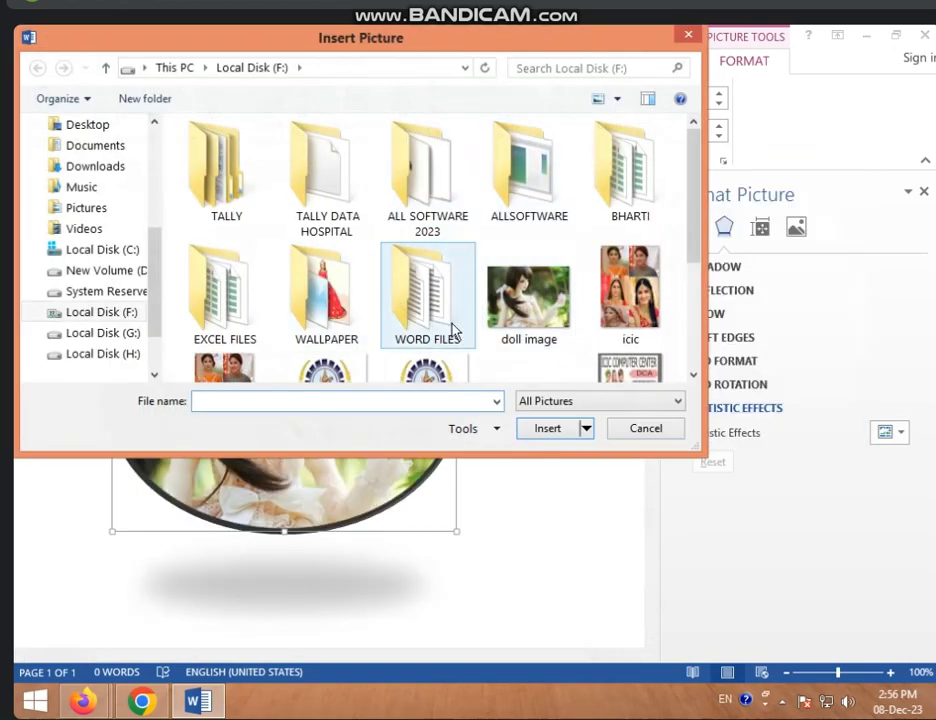
pyautogui.click(340, 377)
pyautogui.doubleClick(351, 226)
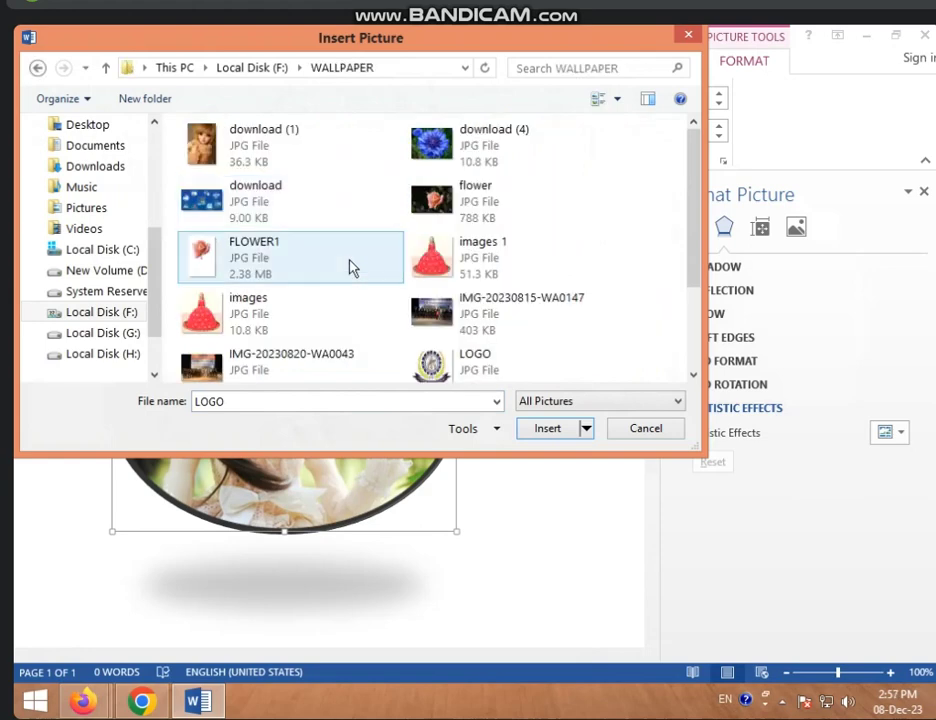
pyautogui.click(480, 313)
pyautogui.click(468, 258)
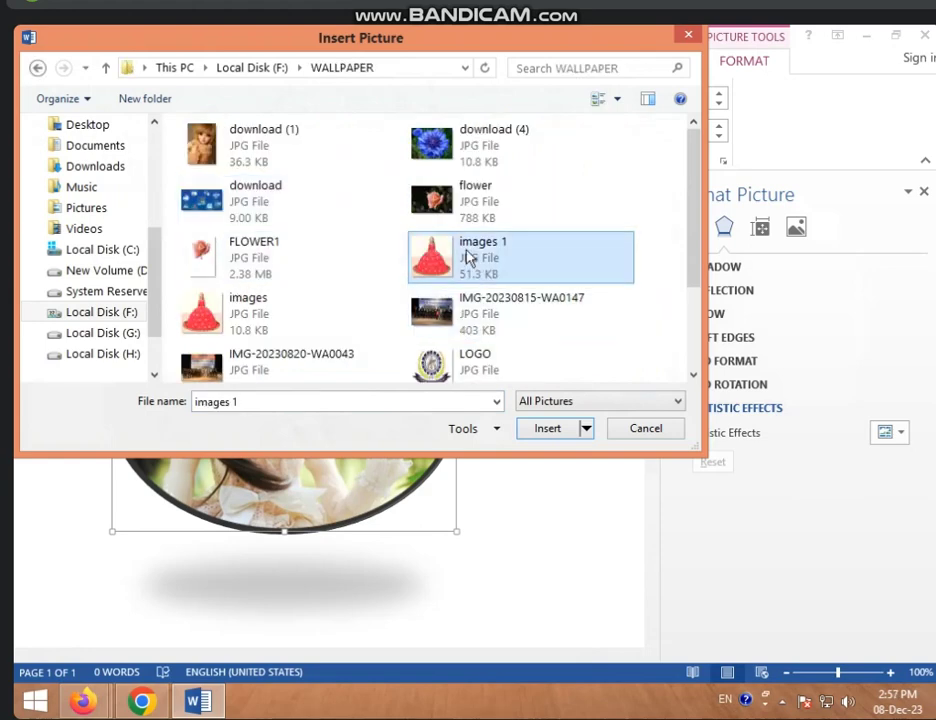
pyautogui.click(562, 433)
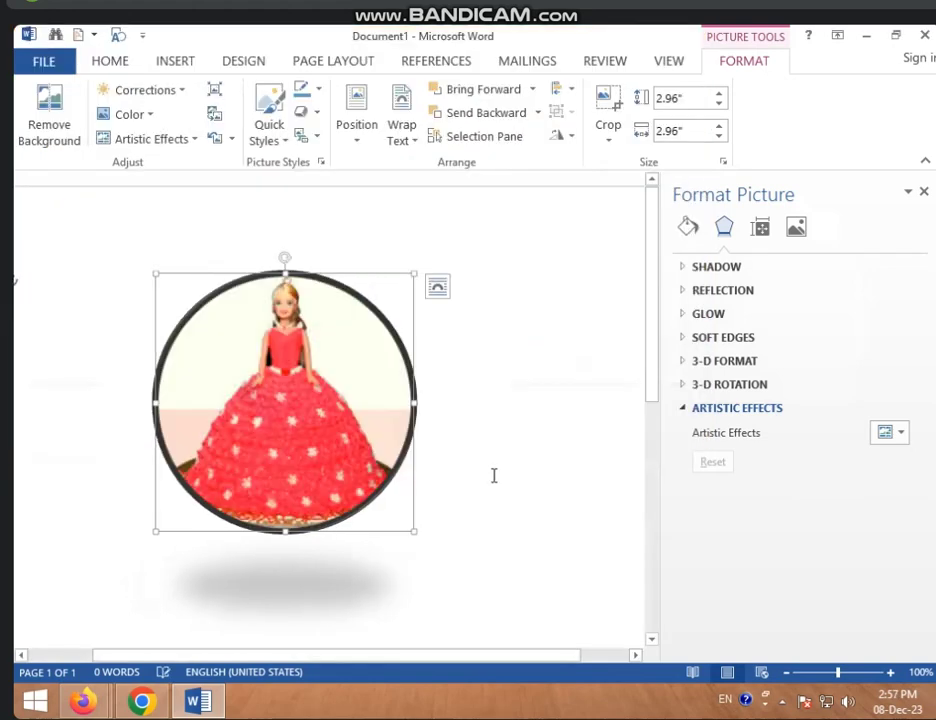
# - Close the Format Text Effects pane, then reselect the doll-cake picture for formatting
pyautogui.click(533, 404)
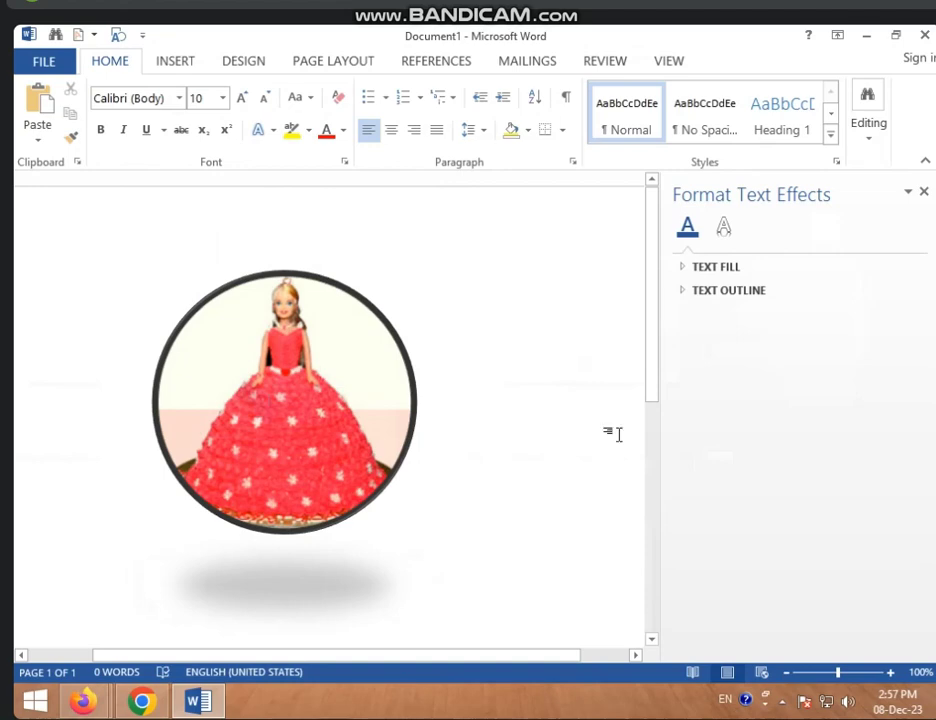
pyautogui.click(924, 192)
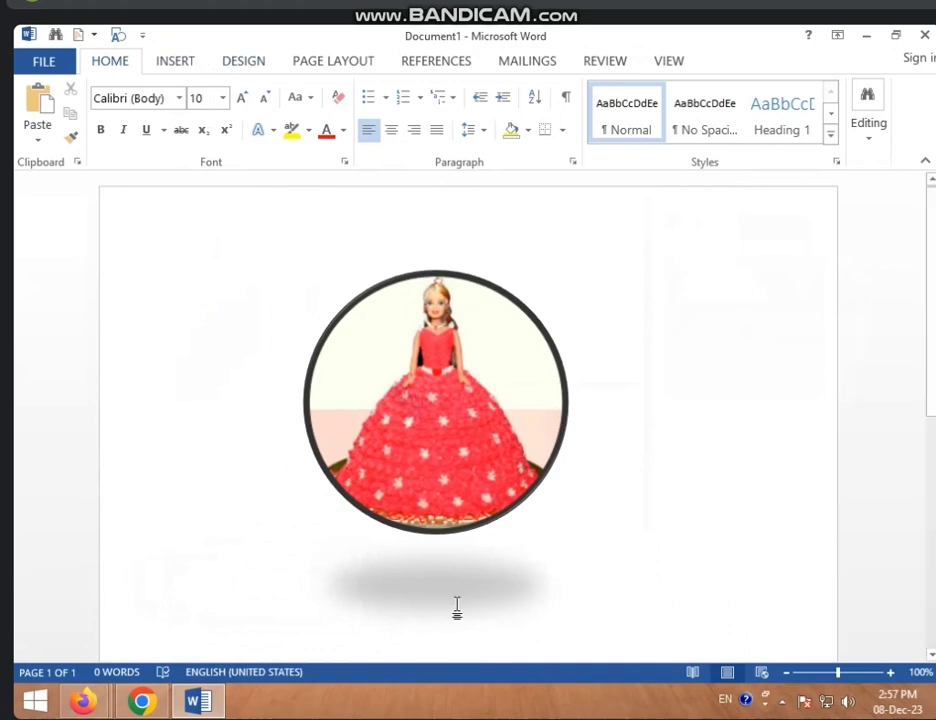
pyautogui.click(443, 466)
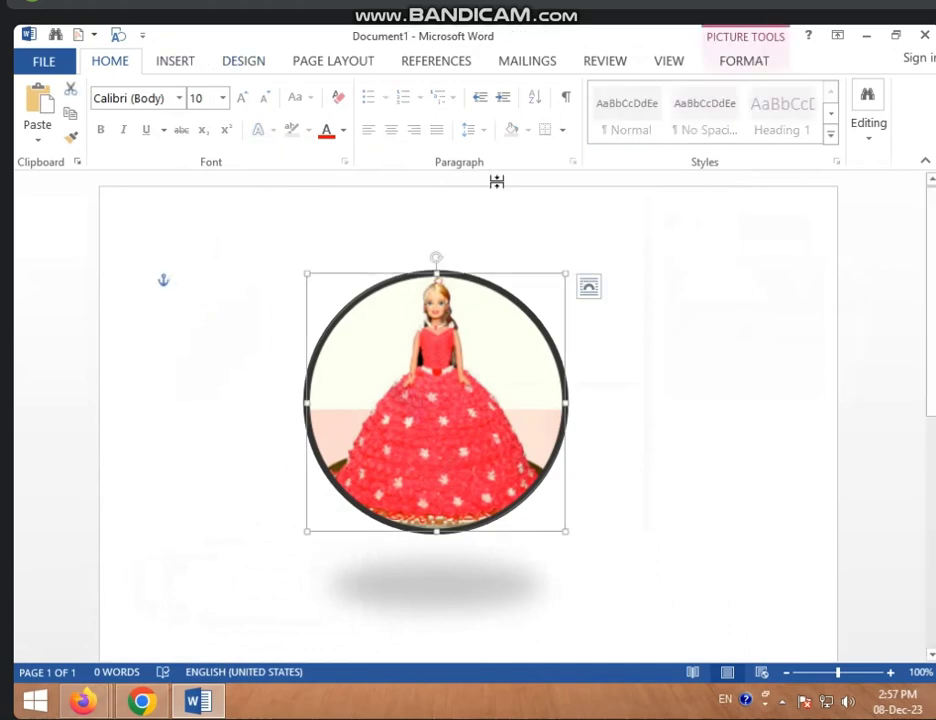
pyautogui.click(718, 63)
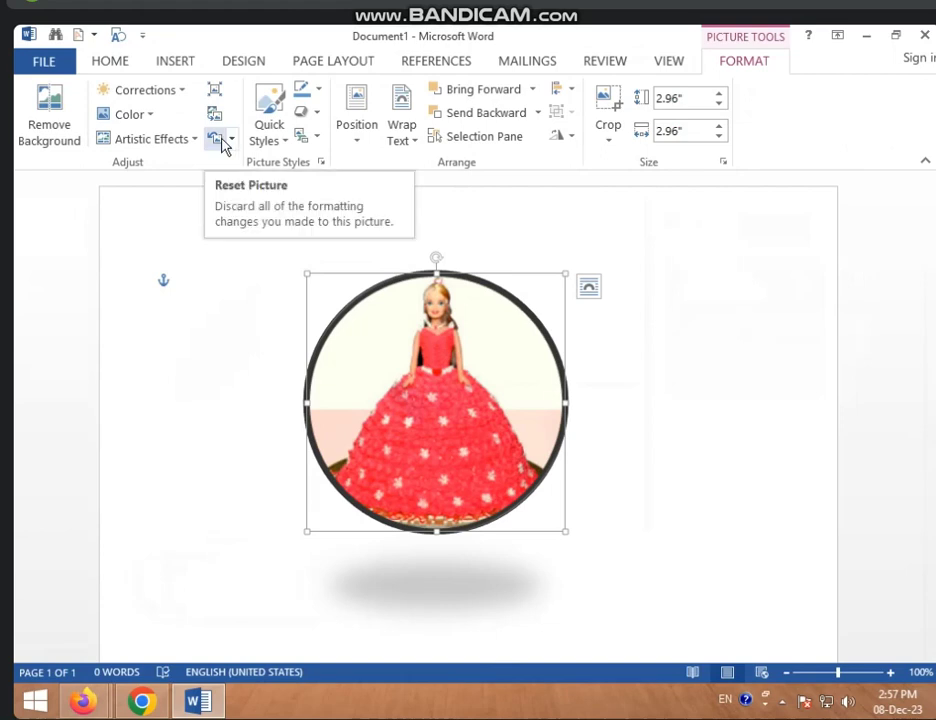
# - Reset the picture to a plain rectangle, then apply and discard a dark-red sketch effect
pyautogui.click(230, 142)
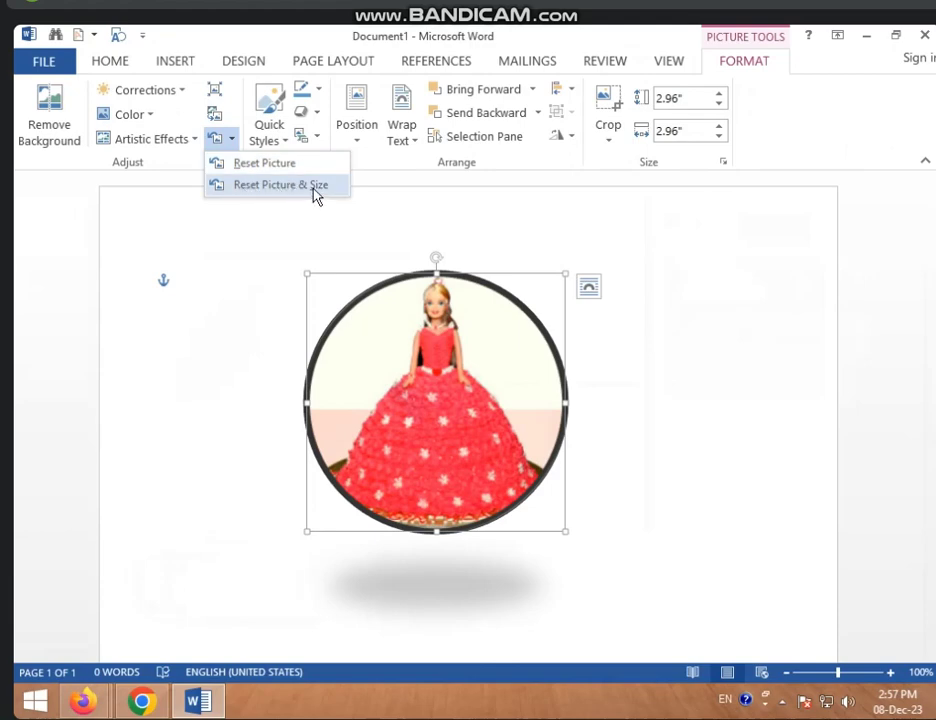
pyautogui.click(255, 175)
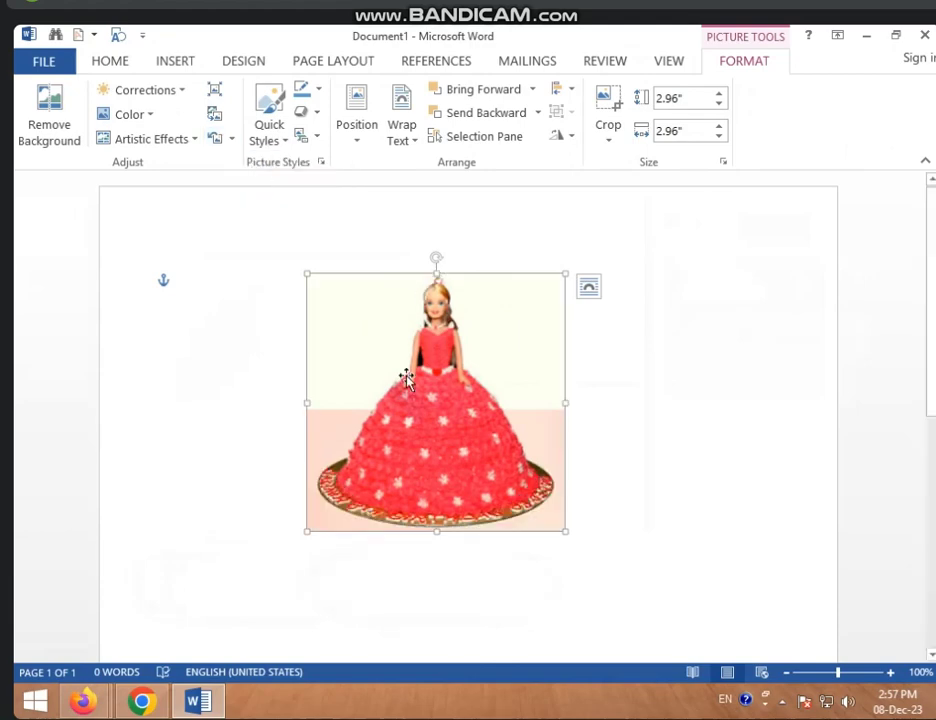
pyautogui.click(125, 140)
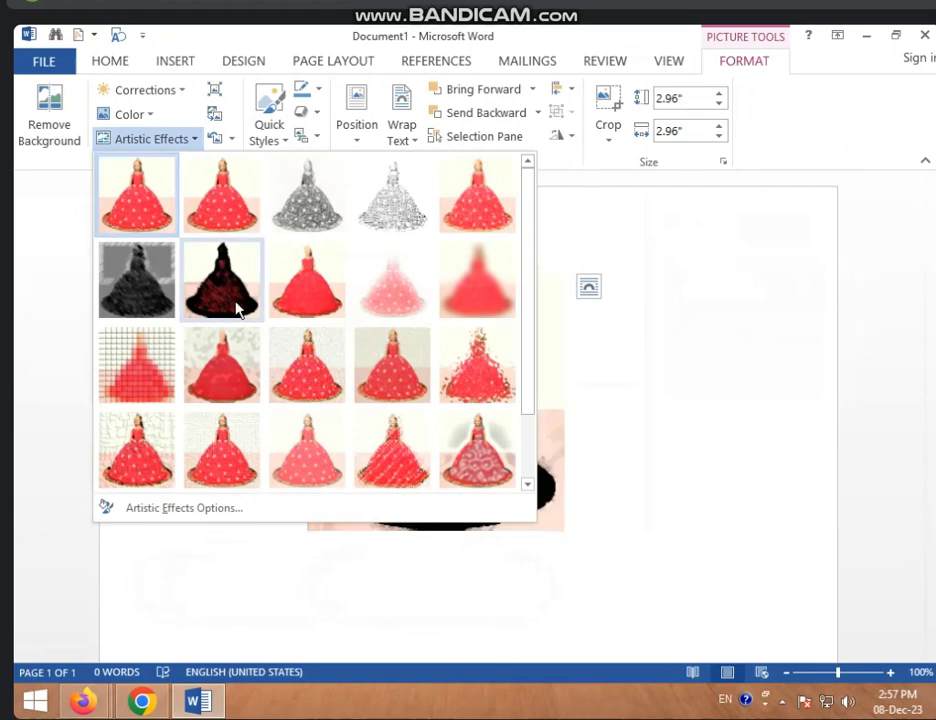
pyautogui.click(238, 302)
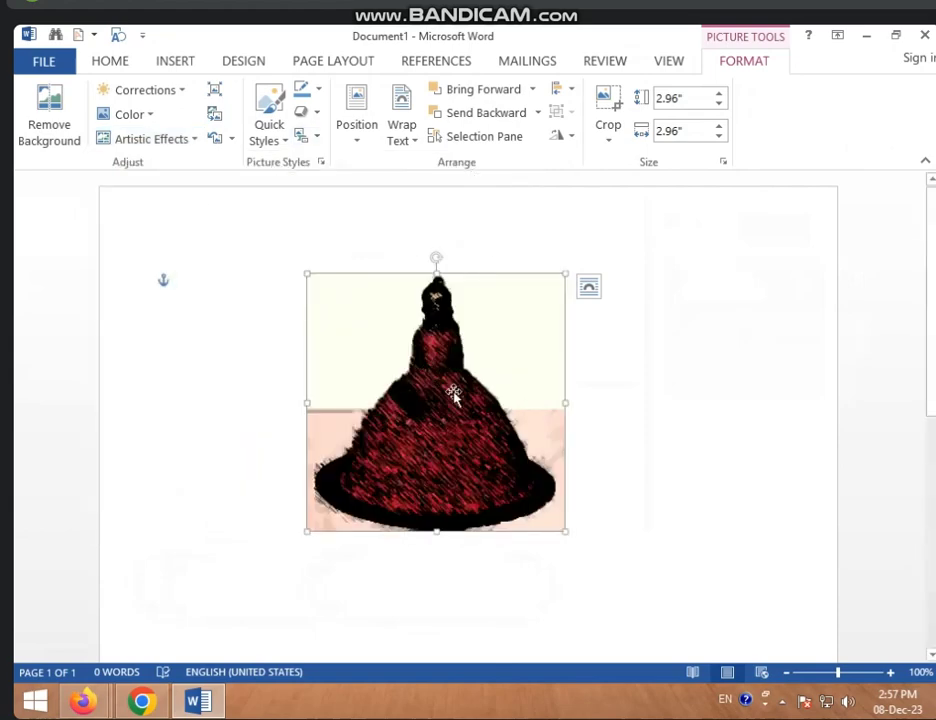
pyautogui.click(231, 139)
pyautogui.click(233, 165)
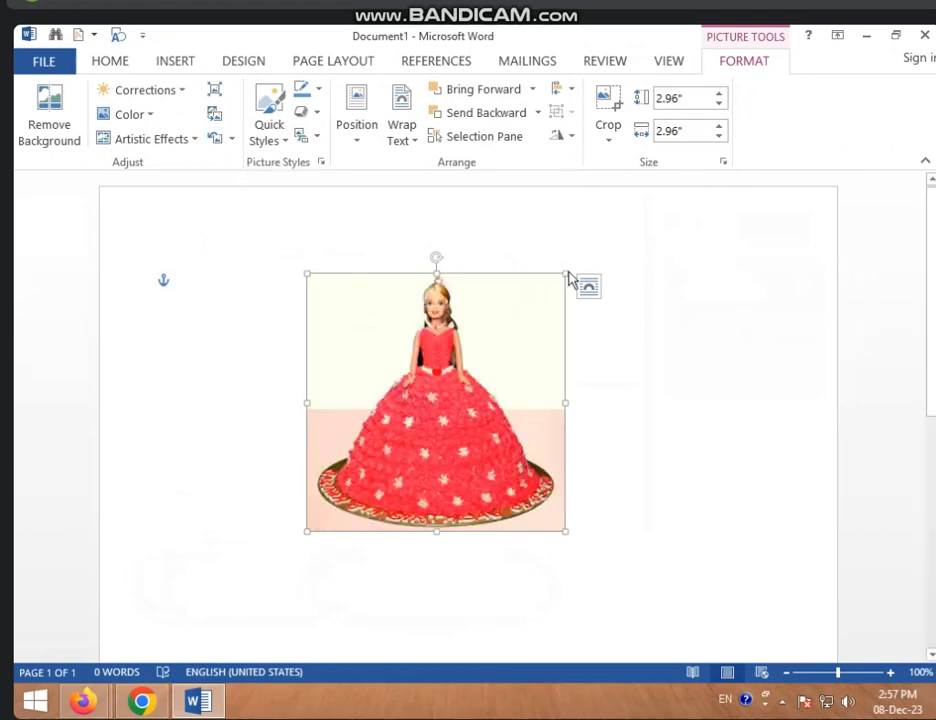
# - Shrink the picture to 1.07 inches square, then apply and discard a dark grey effect
pyautogui.moveTo(565, 272); pyautogui.dragTo(401, 437)
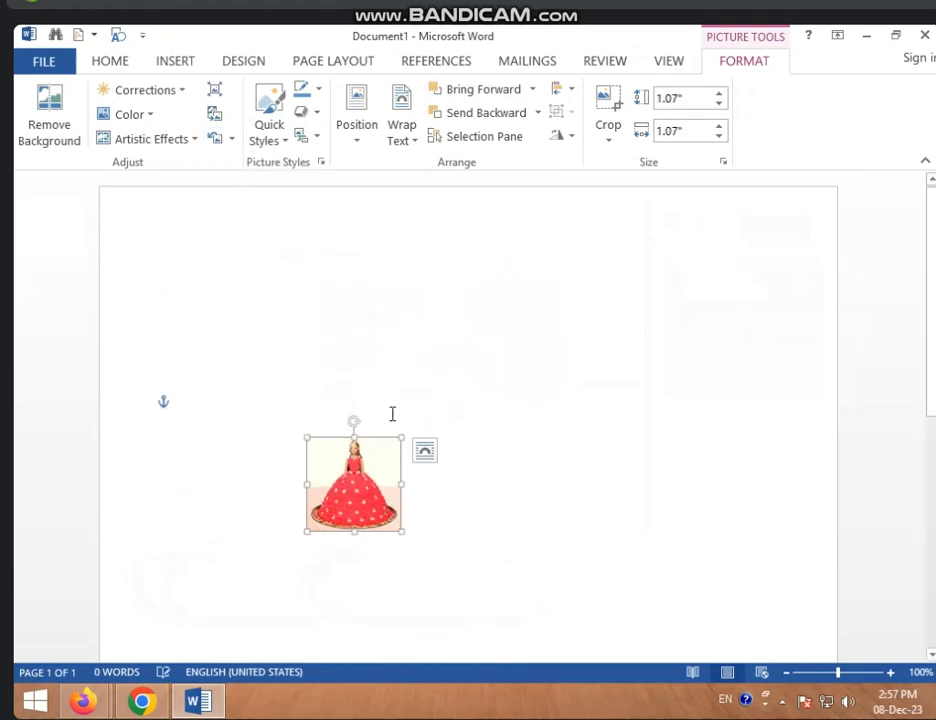
pyautogui.click(232, 139)
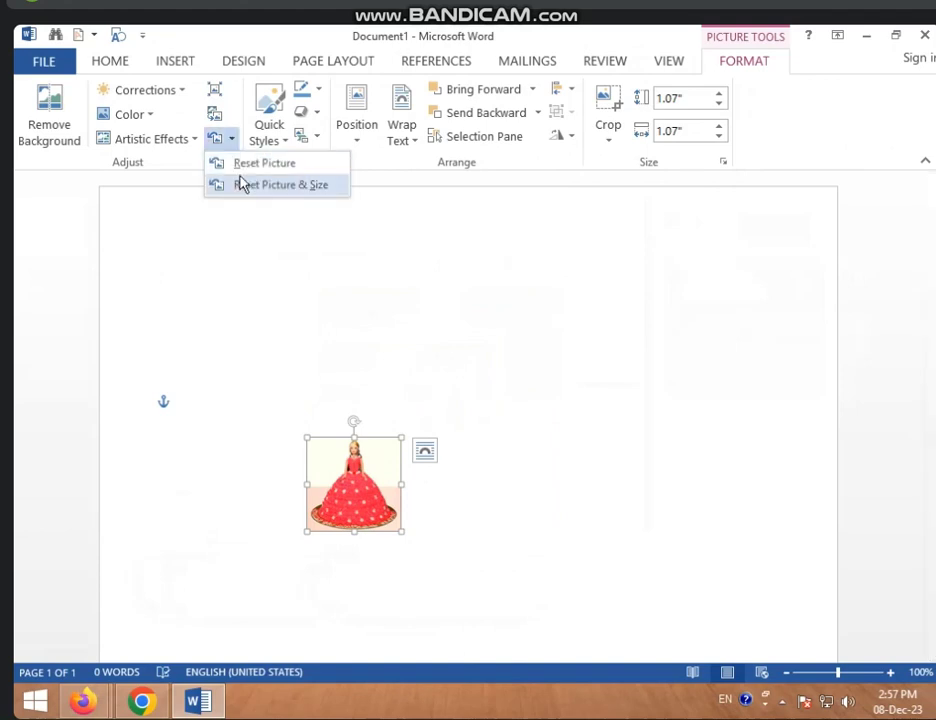
pyautogui.click(180, 139)
pyautogui.click(148, 268)
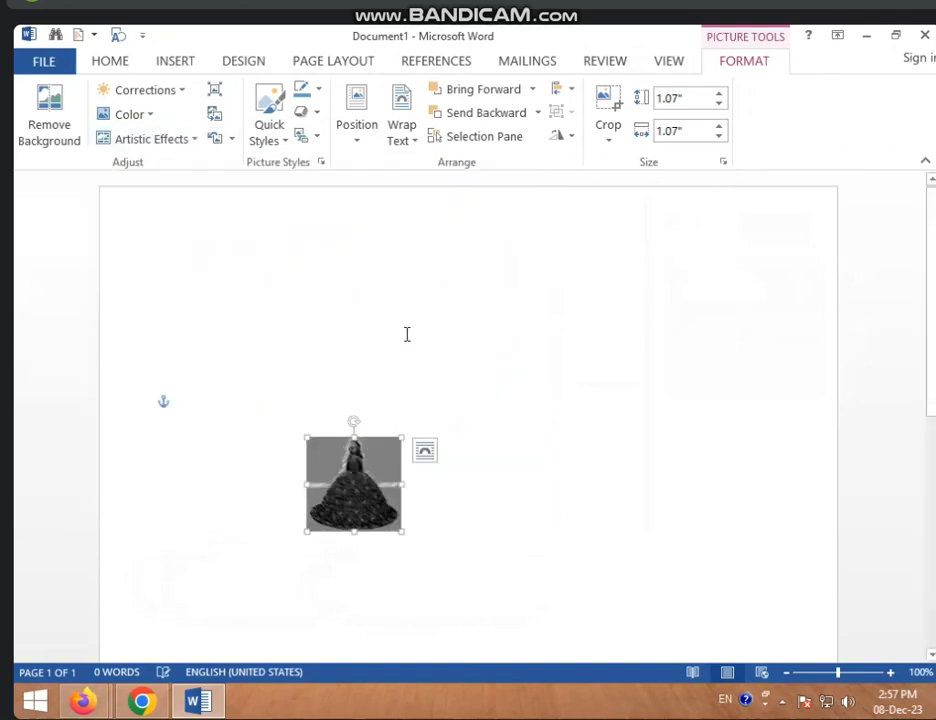
pyautogui.click(232, 139)
pyautogui.click(243, 163)
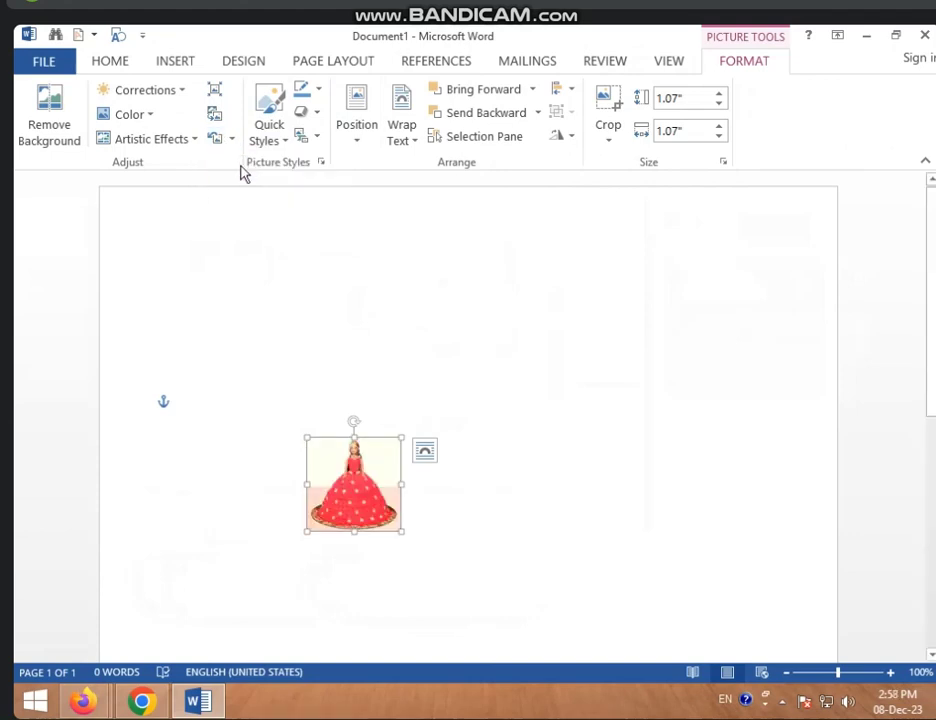
# - Restore the original 3.13-inch size with Reset Picture & Size and move it higher
pyautogui.click(232, 139)
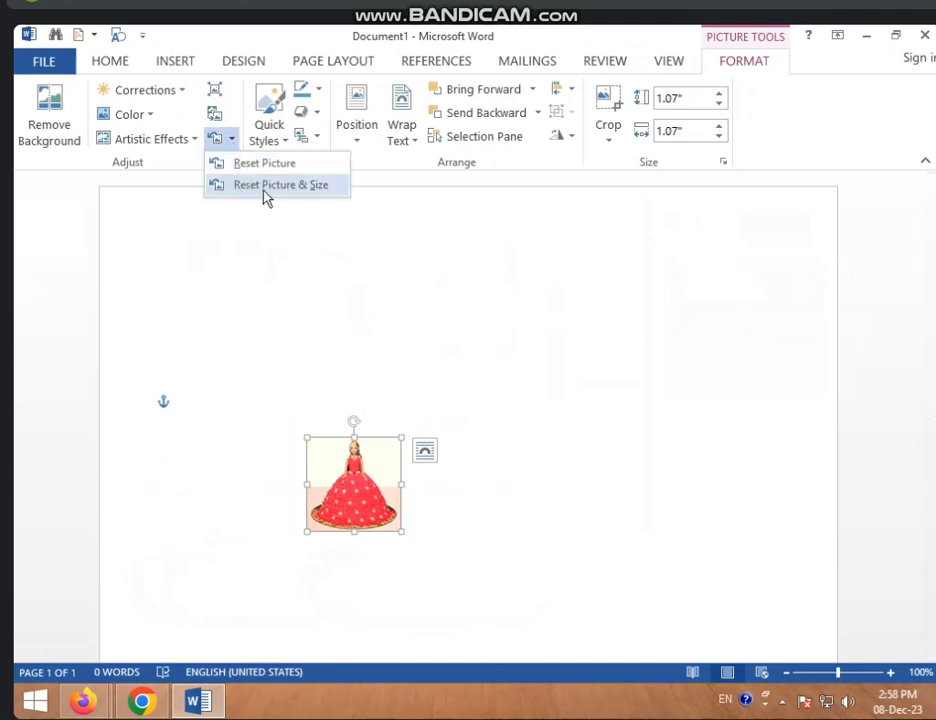
pyautogui.click(297, 193)
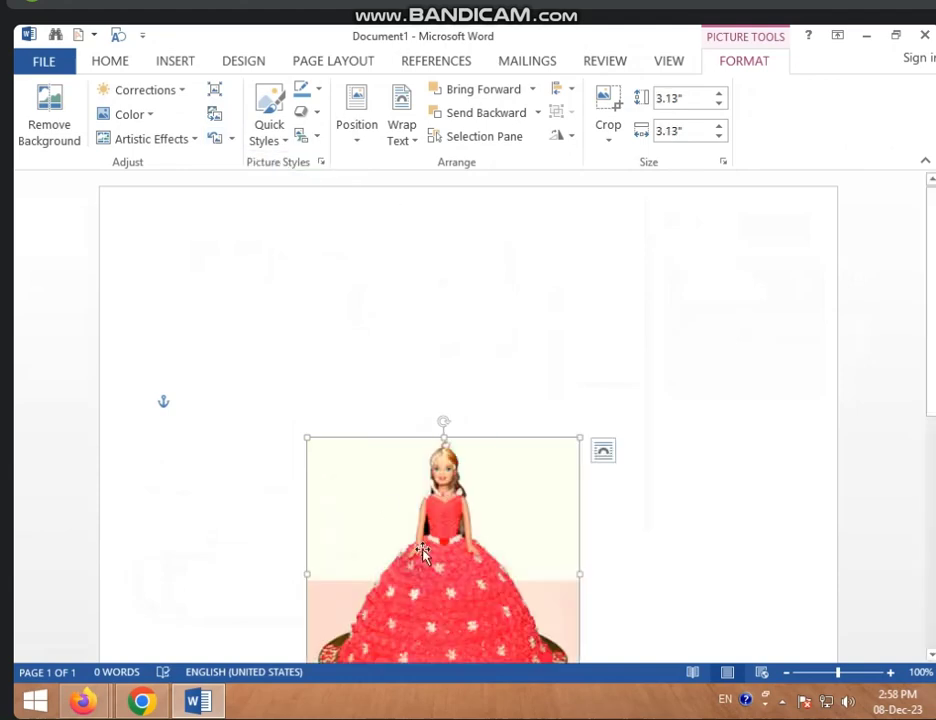
pyautogui.moveTo(424, 553); pyautogui.dragTo(376, 356)
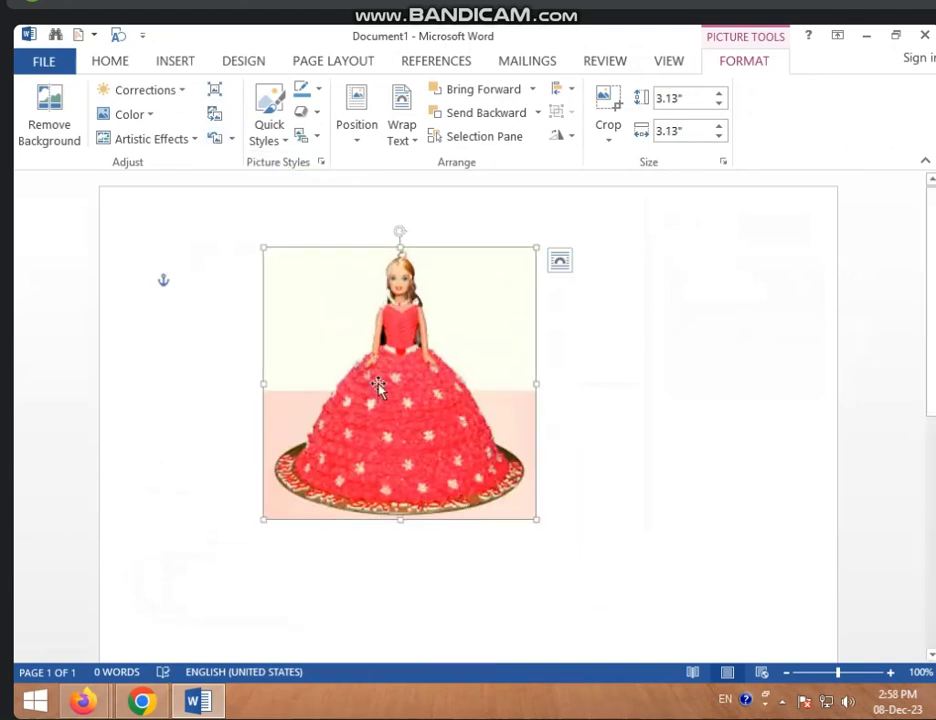